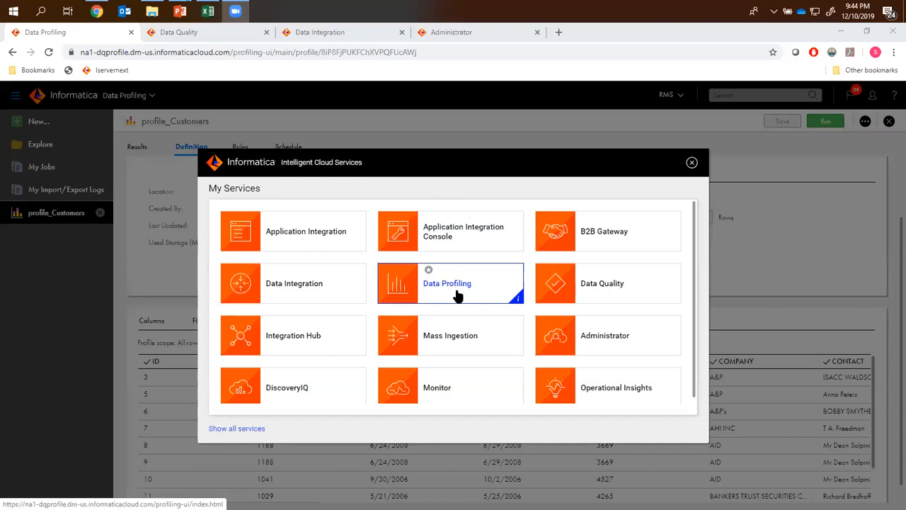
# Step: Dismiss the services list and check which asset types can be created in Data Profiling, without creating one
pyautogui.click(692, 163)
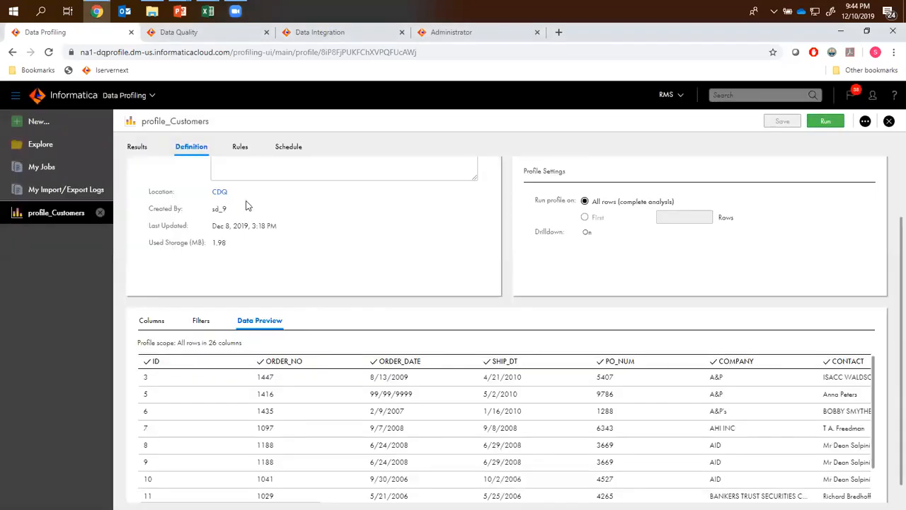
pyautogui.click(59, 122)
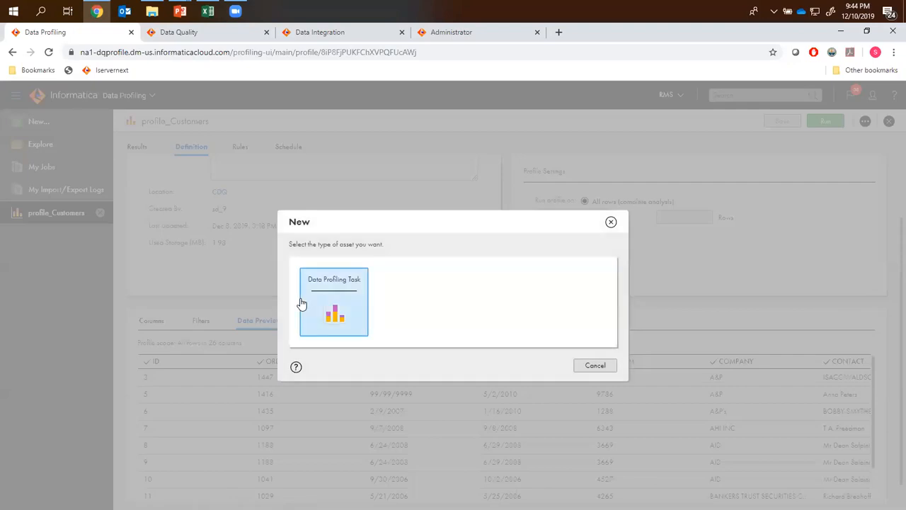
pyautogui.click(614, 366)
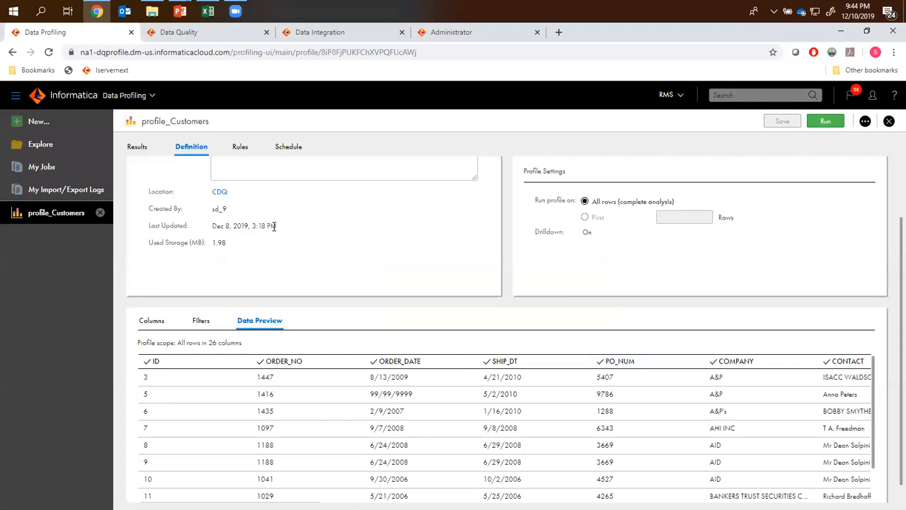
# Step: Examine the profile_Customers definition, including its asset and source details, columns, filters and data preview
pyautogui.scroll(2, 275, 226)
pyautogui.click(274, 226)
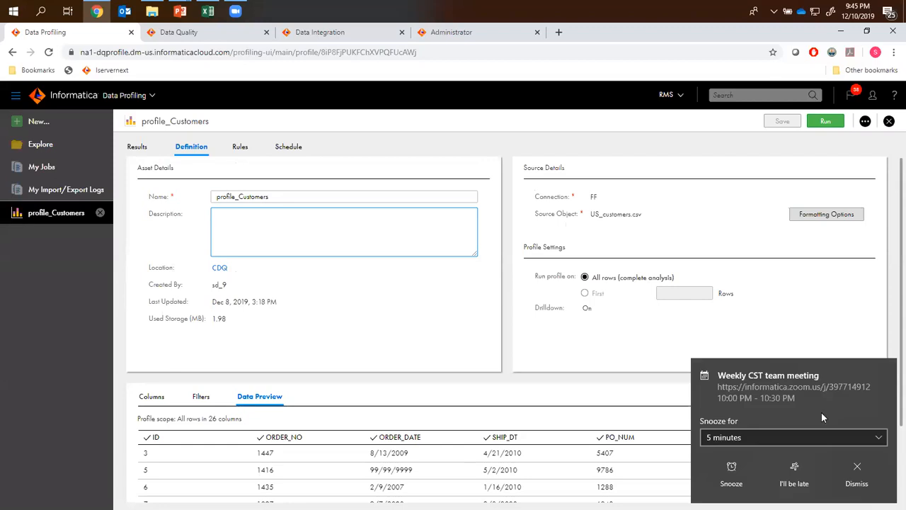
pyautogui.click(857, 471)
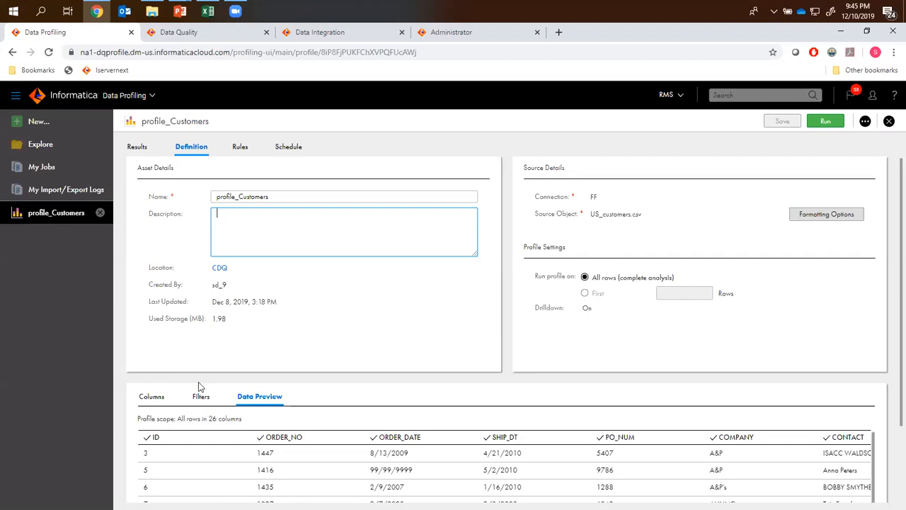
pyautogui.click(152, 397)
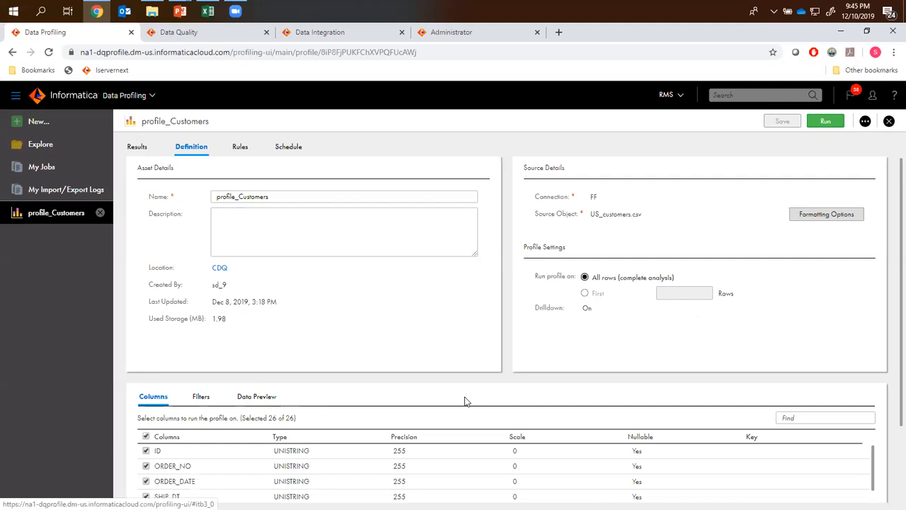
pyautogui.scroll(-5, 464, 401)
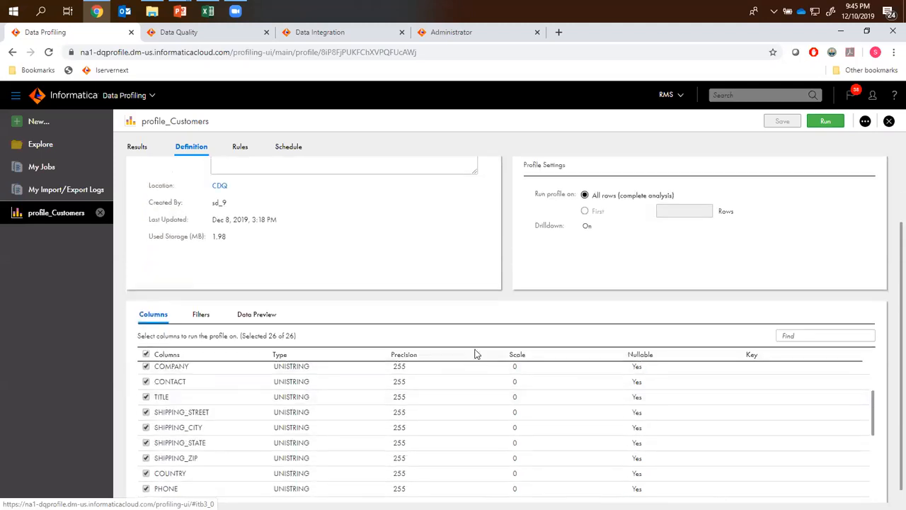
pyautogui.click(204, 315)
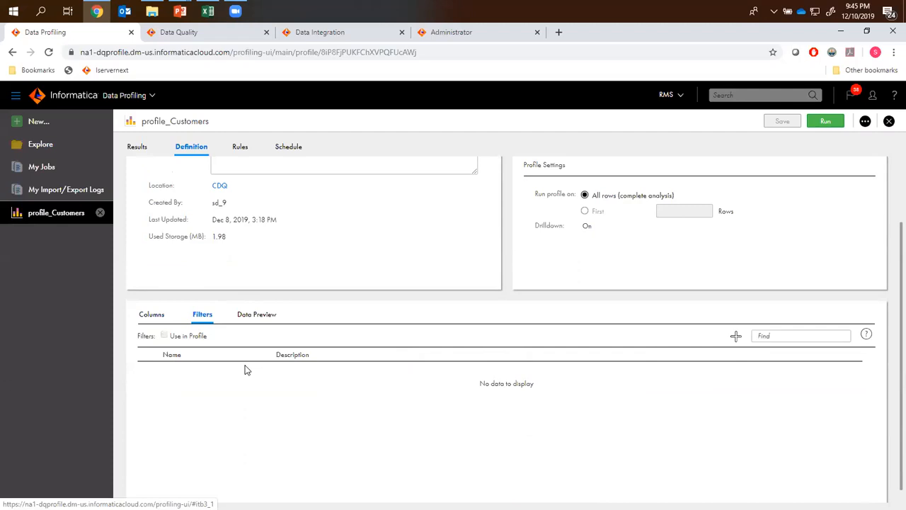
pyautogui.click(260, 315)
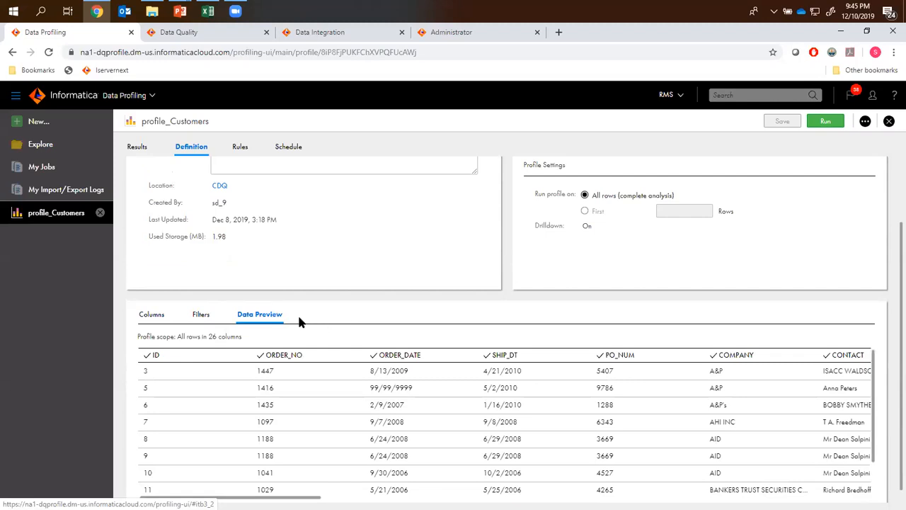
pyautogui.scroll(2, 299, 322)
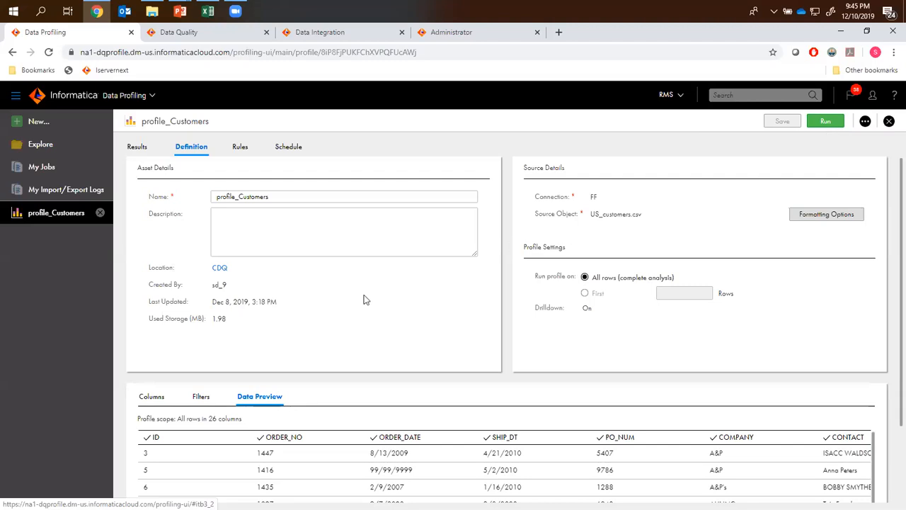
# Step: Return from the COUNTRY column results to the profile summary and review the statistics across all columns
pyautogui.click(138, 152)
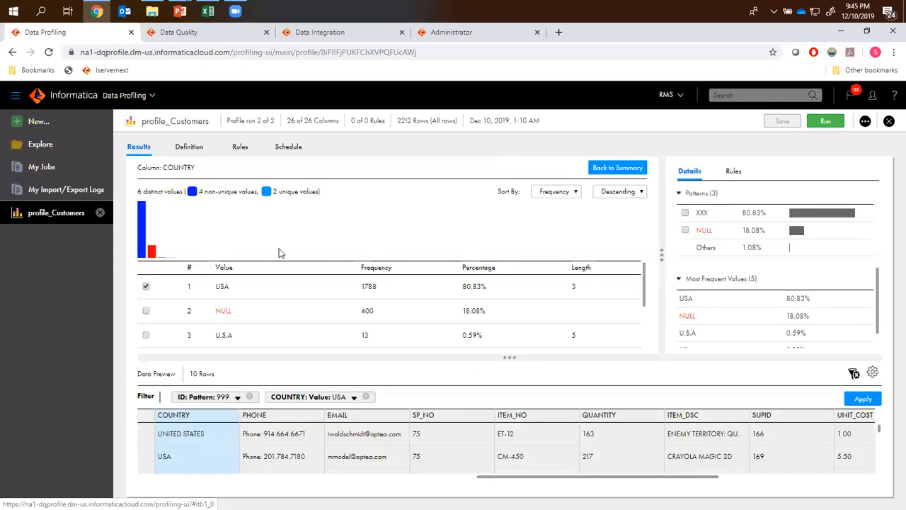
pyautogui.click(614, 171)
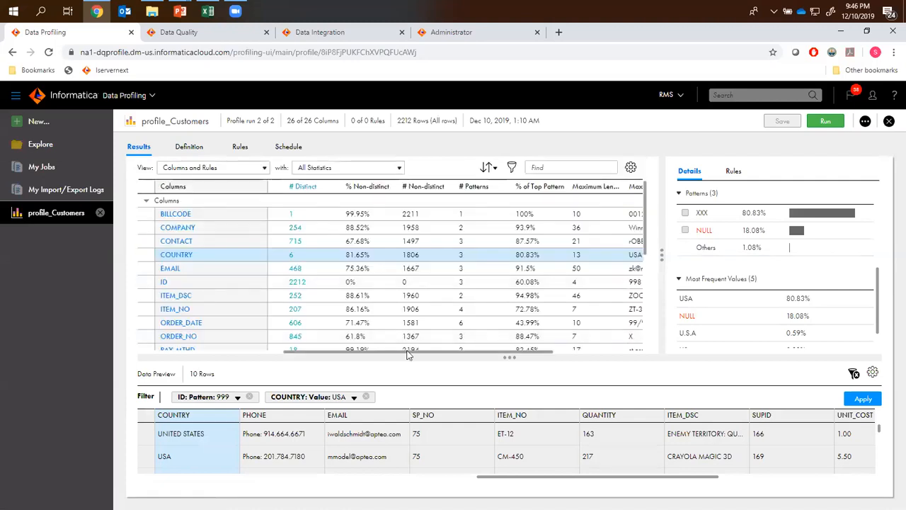
pyautogui.click(276, 351)
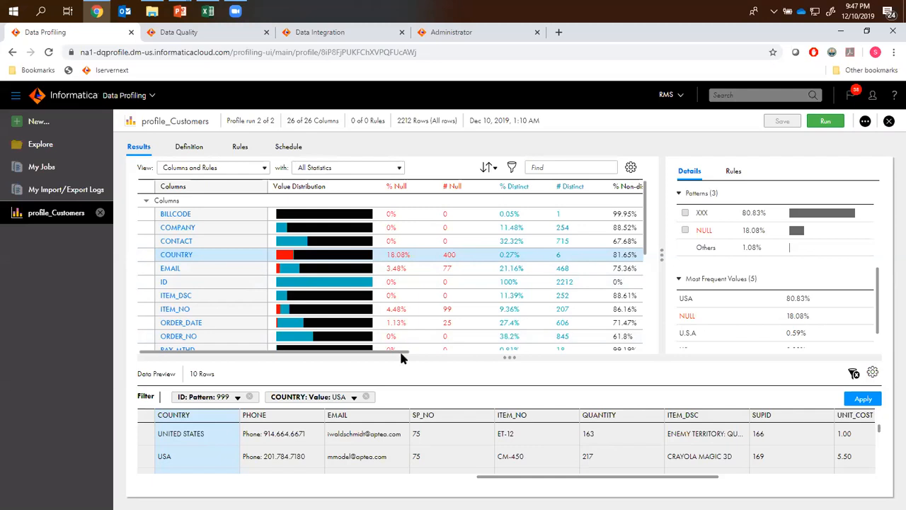
pyautogui.moveTo(403, 354); pyautogui.dragTo(579, 378)
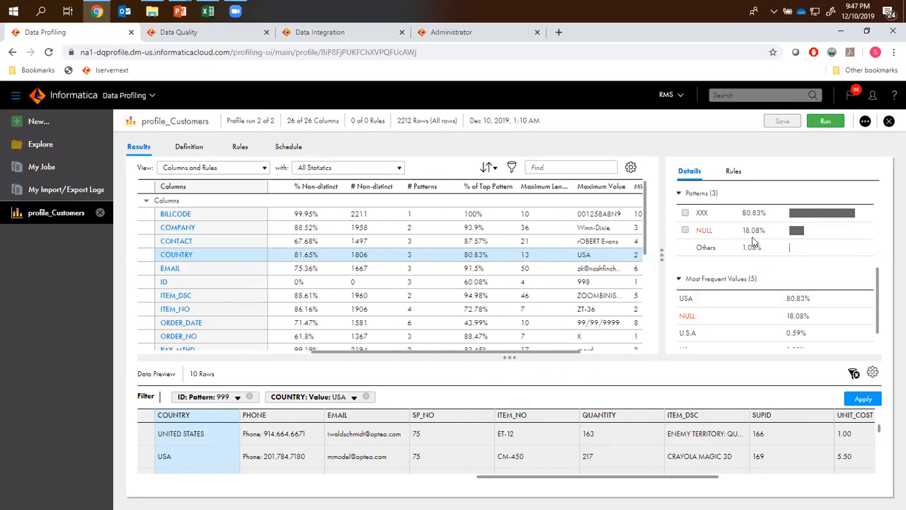
# Step: Examine the trend, data types and patterns in the details of the COUNTRY column
pyautogui.scroll(5, 754, 242)
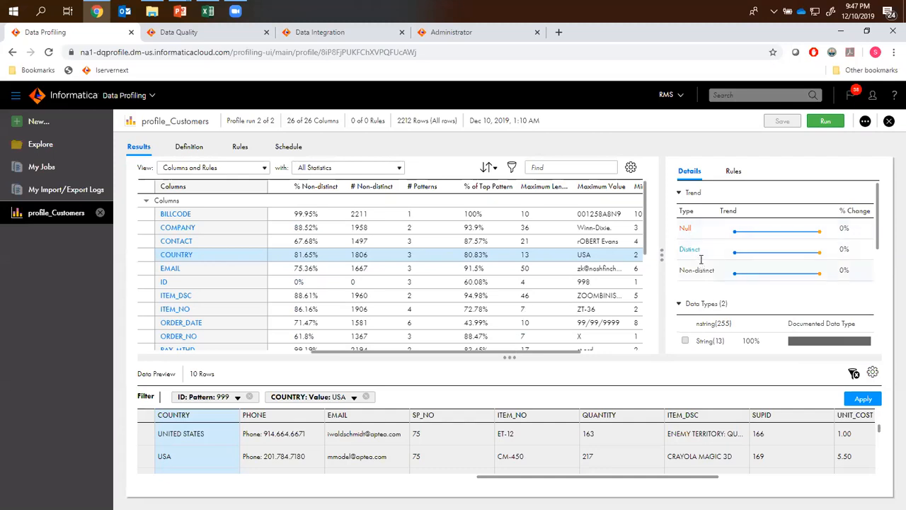
pyautogui.scroll(-1, 701, 259)
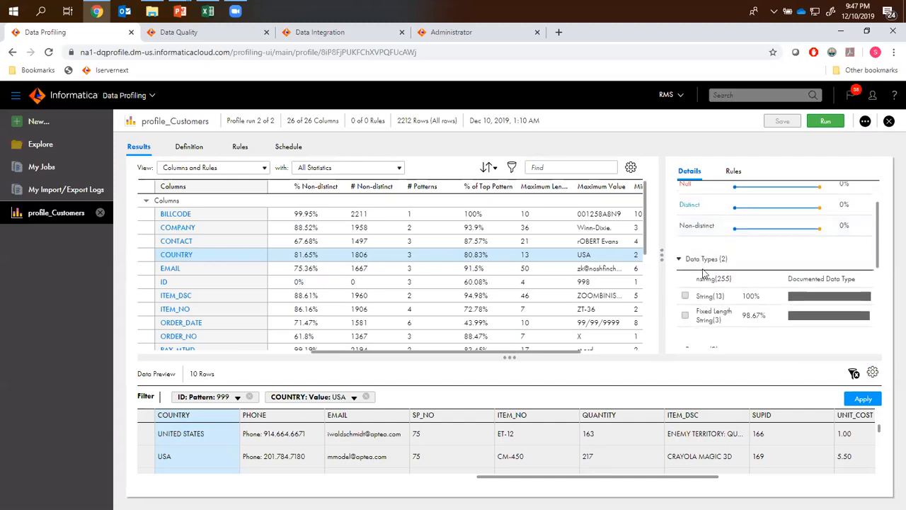
pyautogui.scroll(-1, 770, 246)
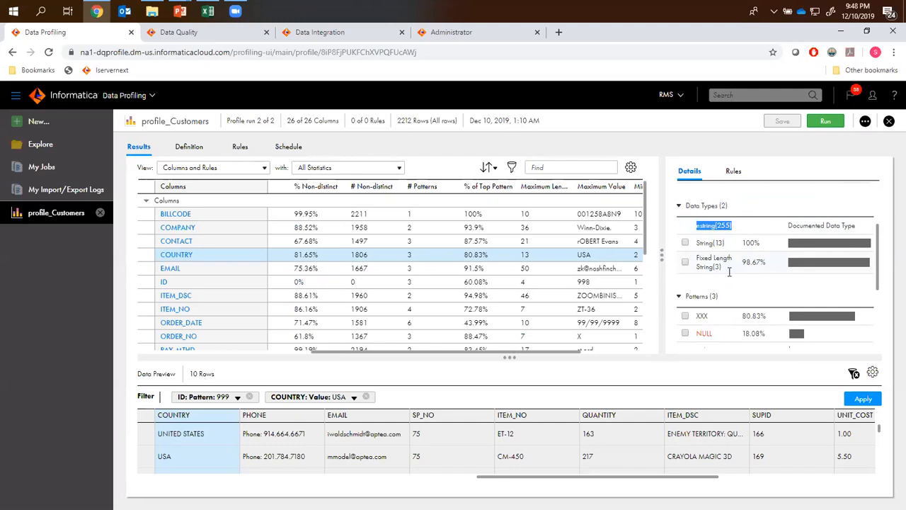
# Step: Inspect the ID column's data types, patterns and most frequent values, along with the minimum and maximum statistics
pyautogui.click(320, 283)
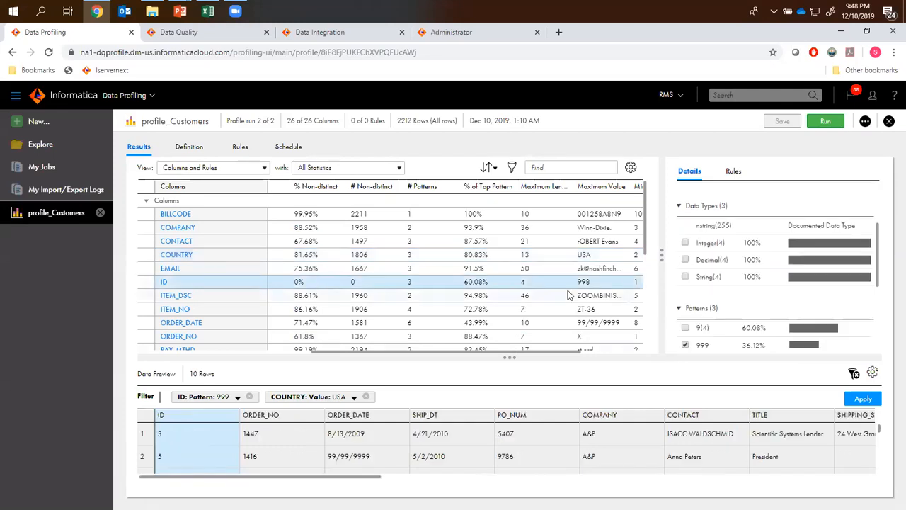
pyautogui.moveTo(733, 230); pyautogui.dragTo(696, 229)
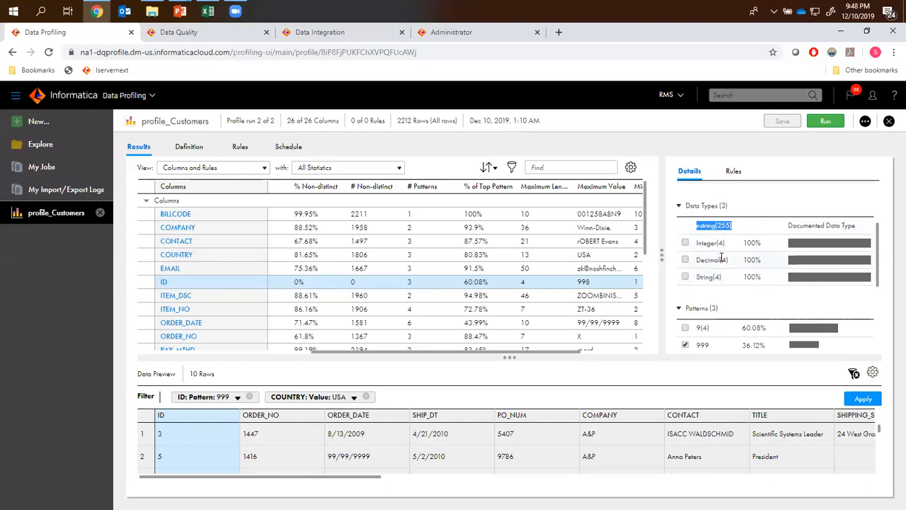
pyautogui.scroll(-1, 772, 307)
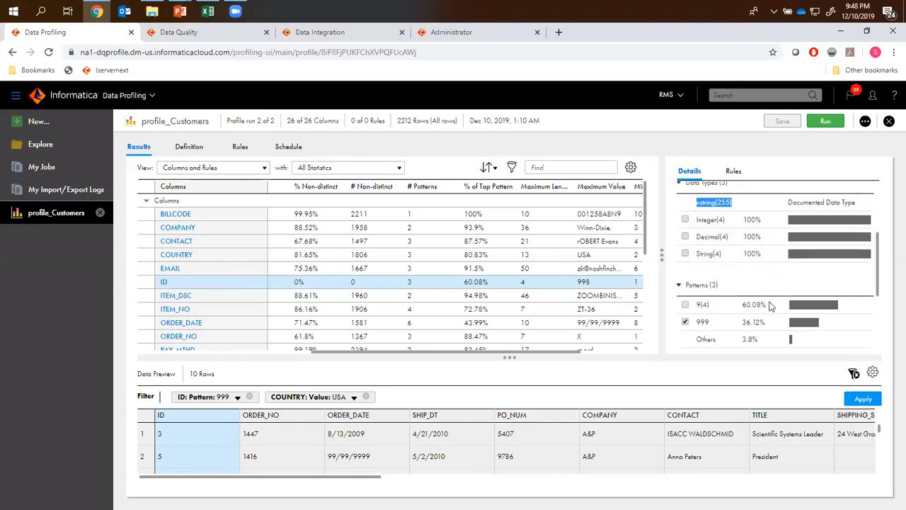
pyautogui.scroll(-1, 772, 306)
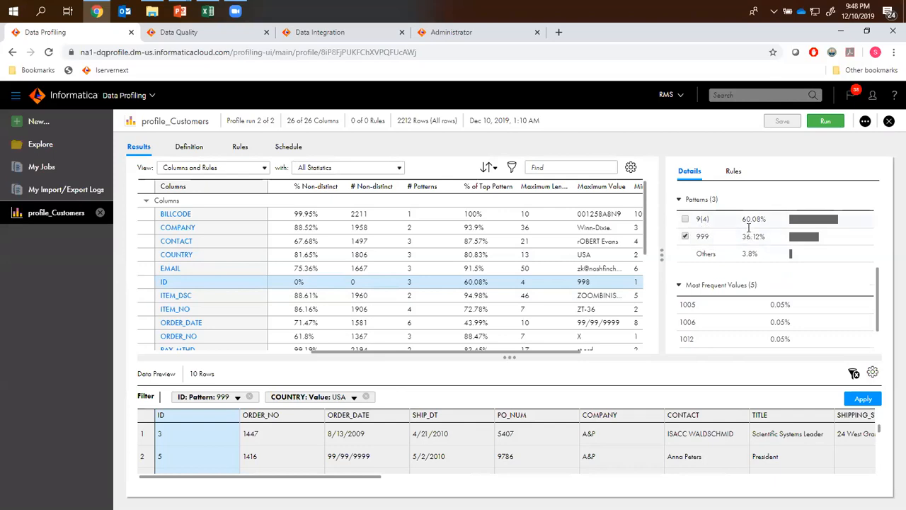
pyautogui.moveTo(748, 229)
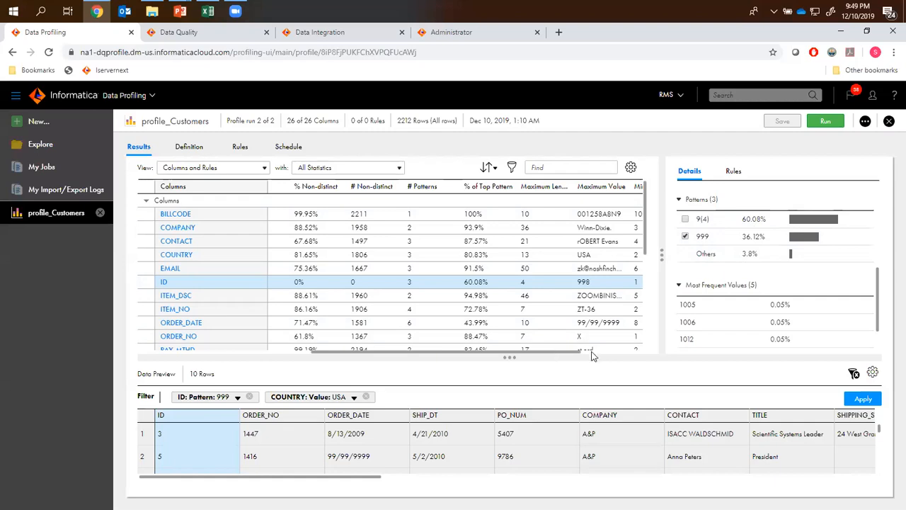
pyautogui.moveTo(593, 353); pyautogui.dragTo(623, 354)
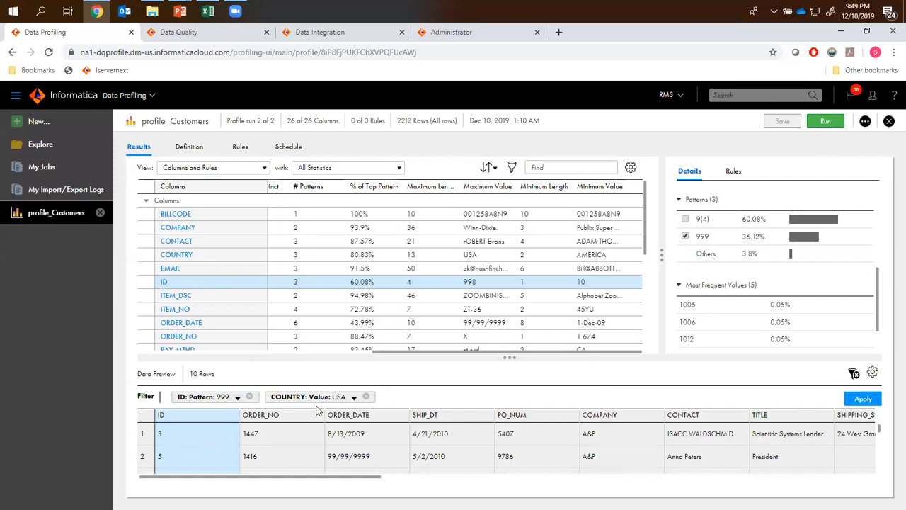
# Step: Review the profile's rules and its schedule settings, including email notification and advanced options
pyautogui.click(240, 149)
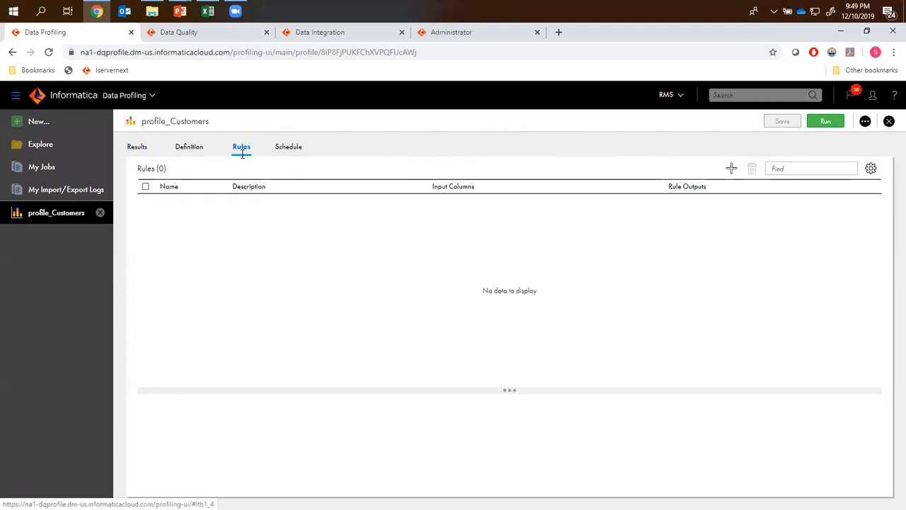
pyautogui.click(298, 145)
pyautogui.scroll(3, 534, 264)
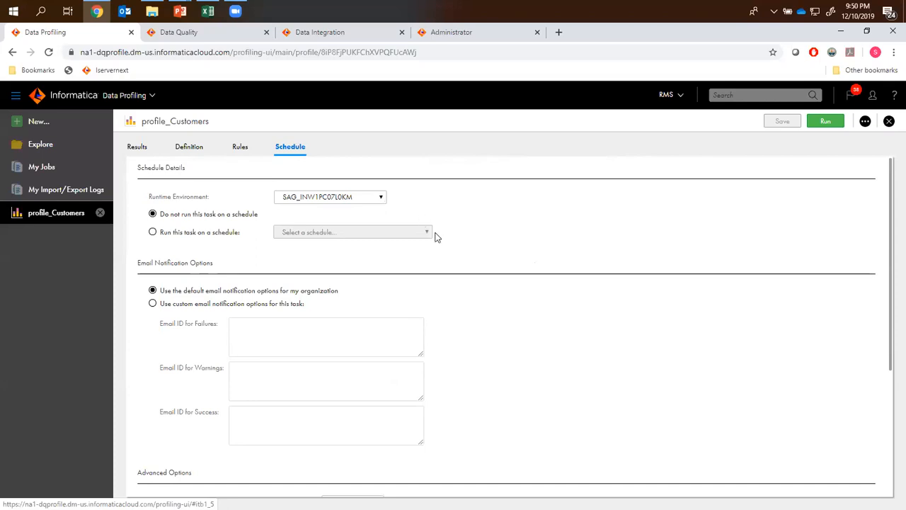
pyautogui.scroll(-1, 515, 367)
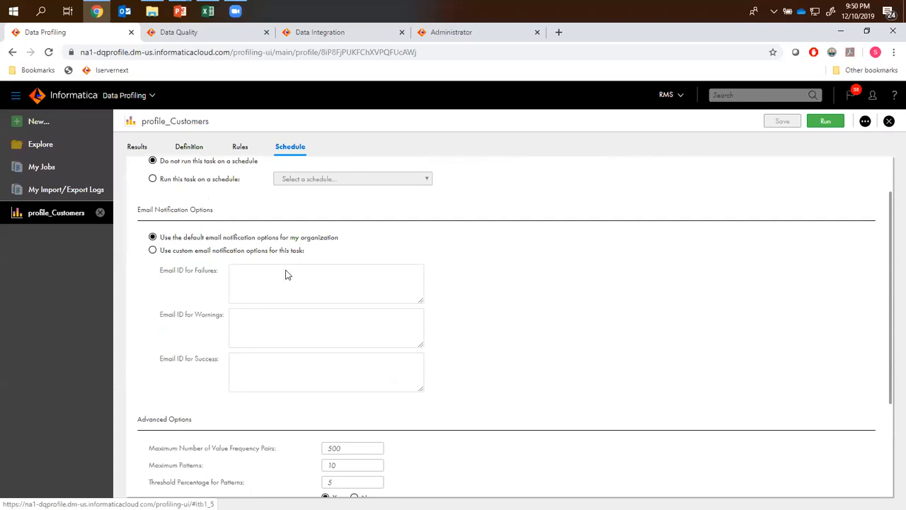
pyautogui.scroll(-2, 457, 345)
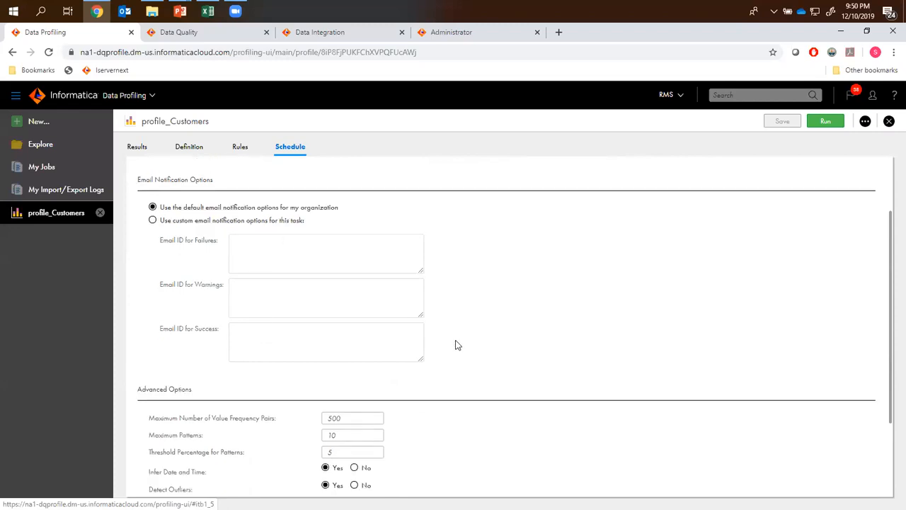
pyautogui.scroll(-1, 457, 345)
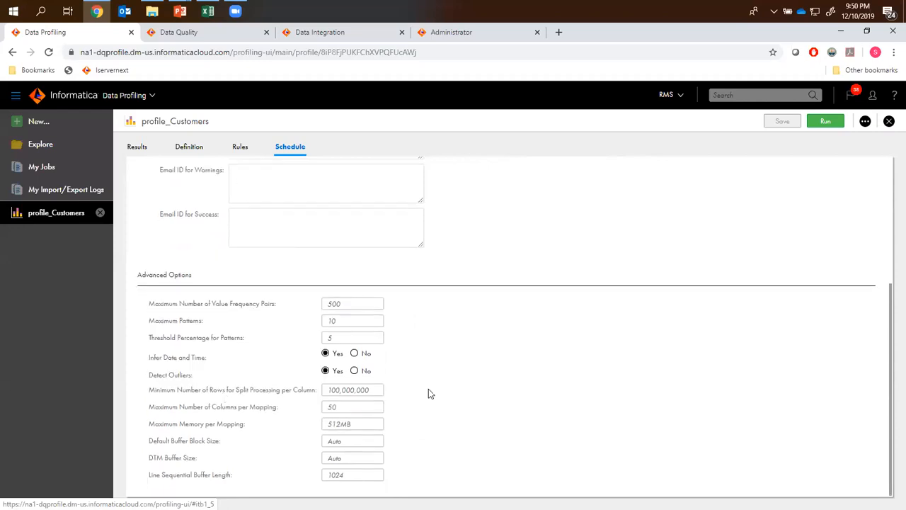
pyautogui.scroll(4, 429, 394)
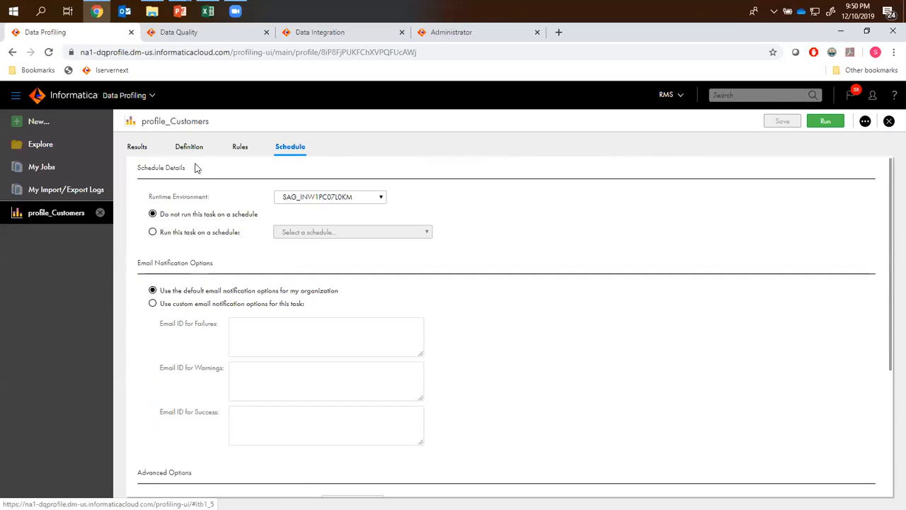
# Step: Drill into the COUNTRY column in the profile results and view the additional actions available for the profile
pyautogui.click(139, 148)
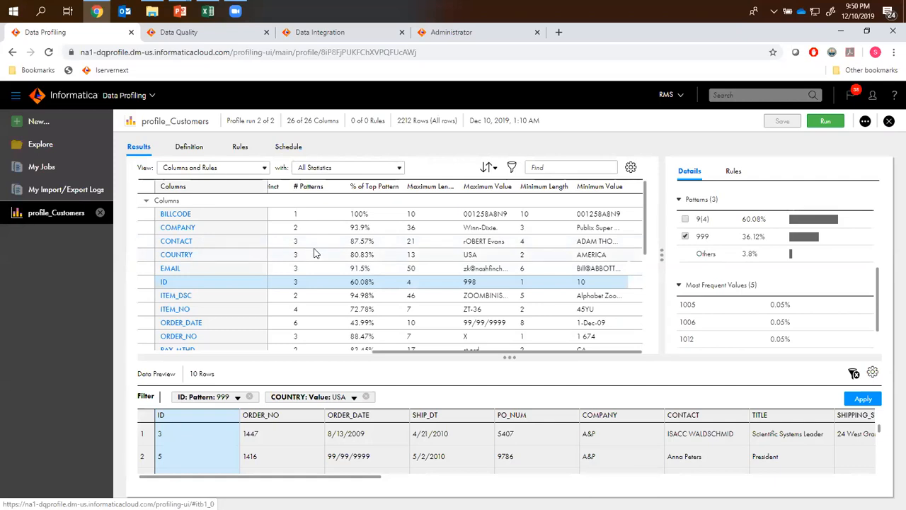
pyautogui.click(176, 255)
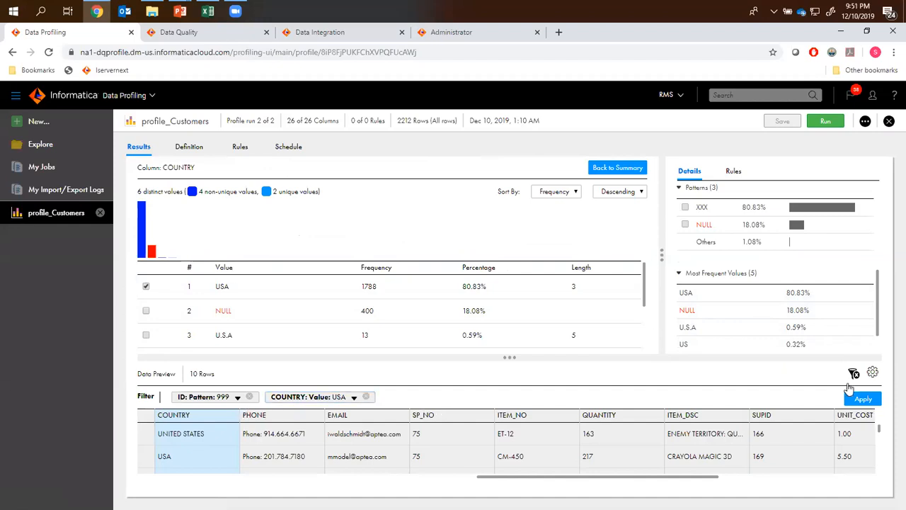
pyautogui.click(865, 122)
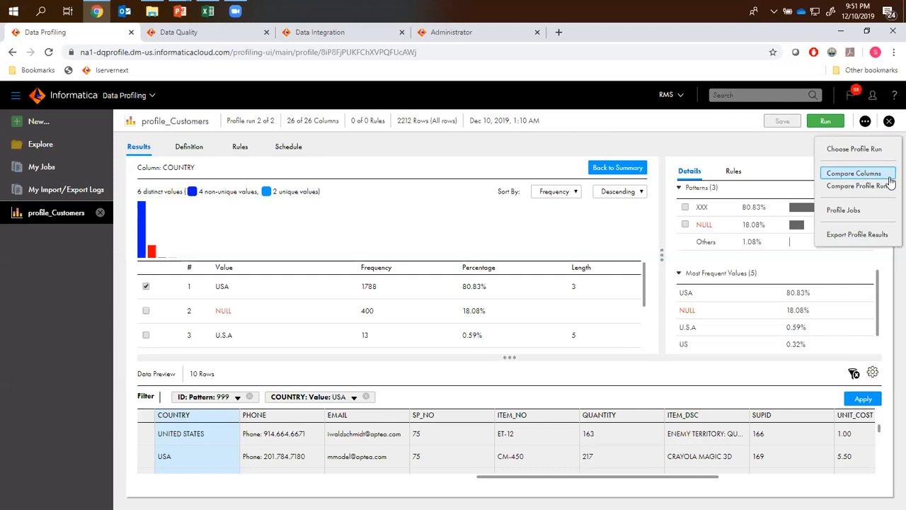
pyautogui.click(597, 214)
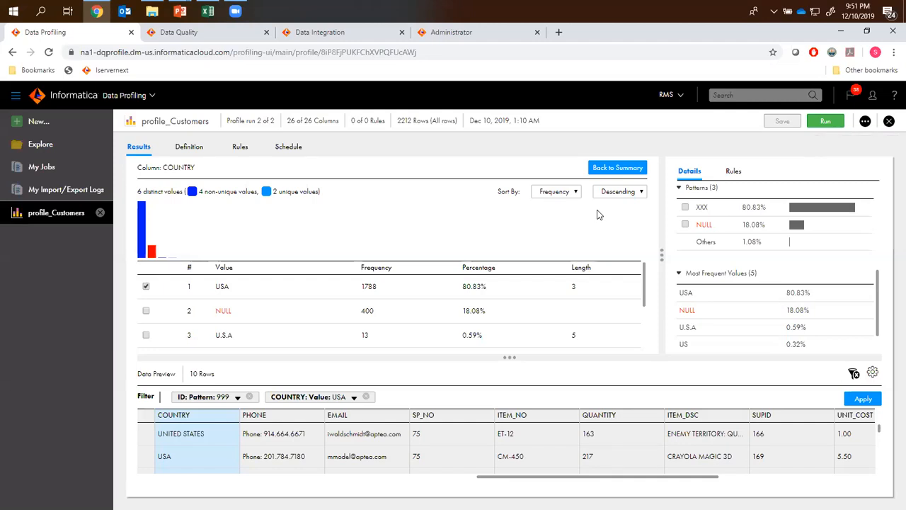
# Step: Switch to the PowerPoint slideshow and advance to the Cloud Data Quality product switcher slide
pyautogui.hotkey('alt', 'Tab')
pyautogui.hotkey('alt', 'Tab')
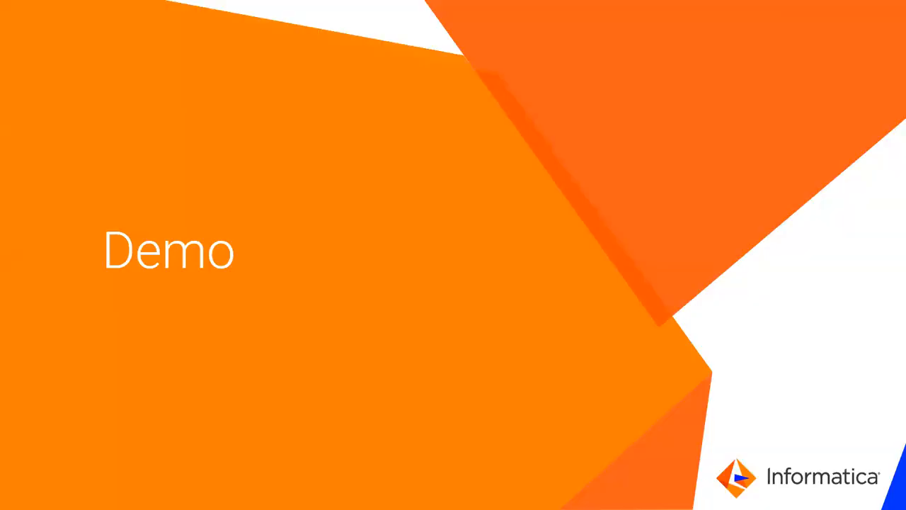
pyautogui.press('Right')
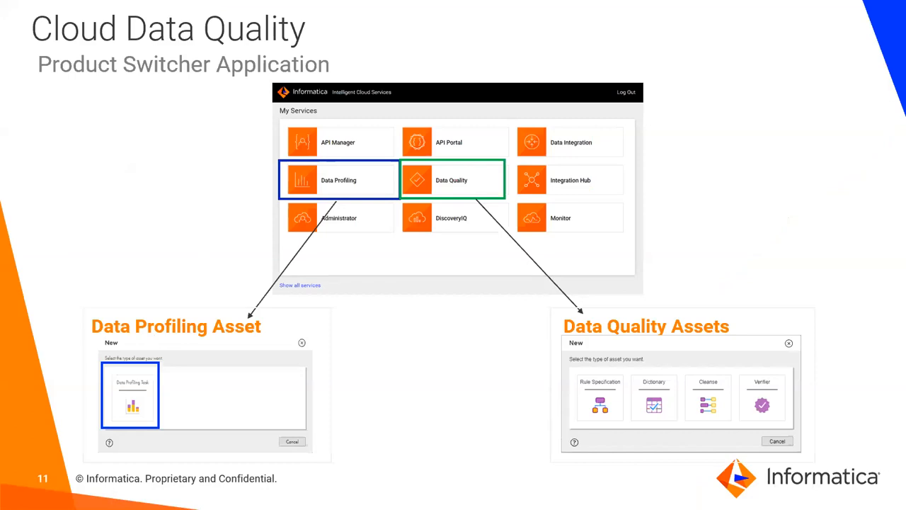
# Step: Advance the slideshow past the Dictionaries title slide and the Dictionary definition slide
pyautogui.press('Right')
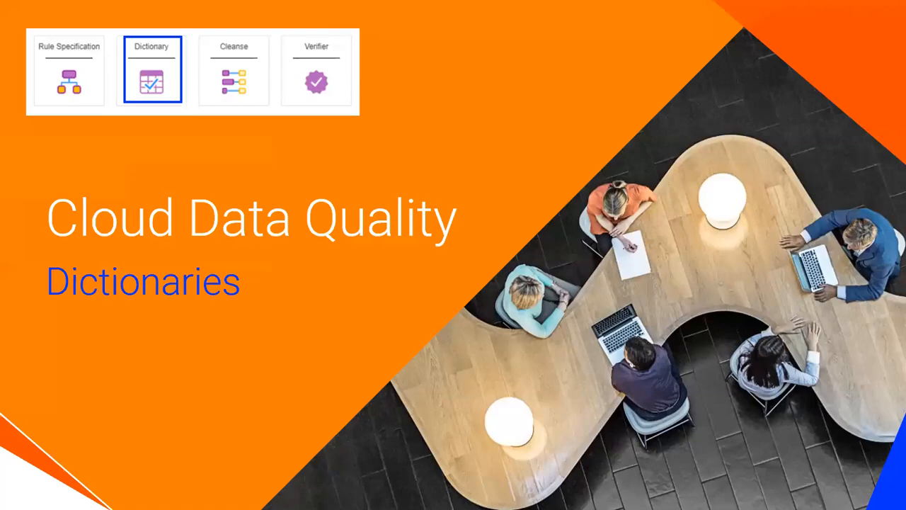
pyautogui.press('Right')
pyautogui.press('Right')
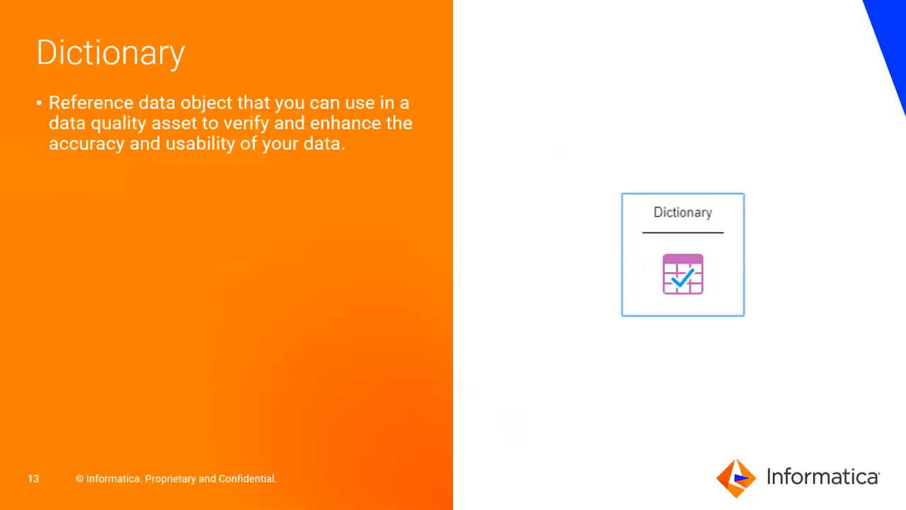
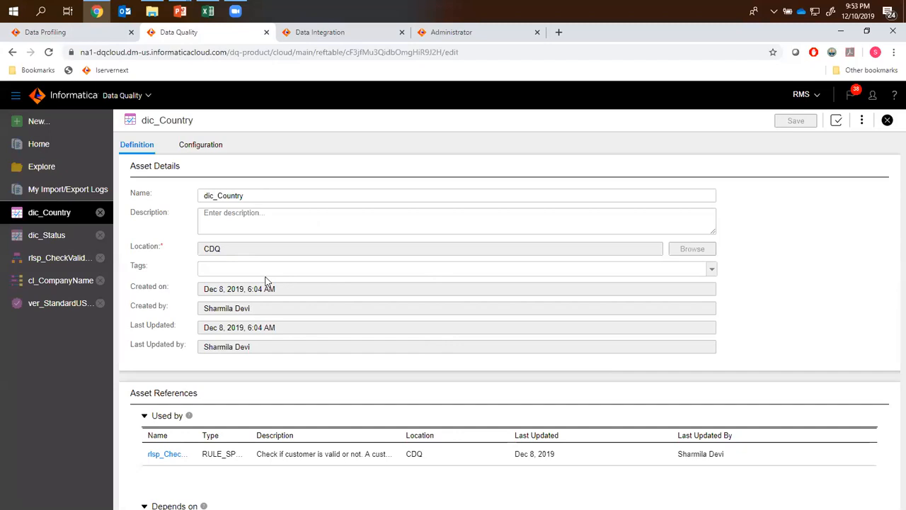
# Step: View the dic_Country dictionary's configuration and examine the USA row's values across its columns
pyautogui.click(193, 145)
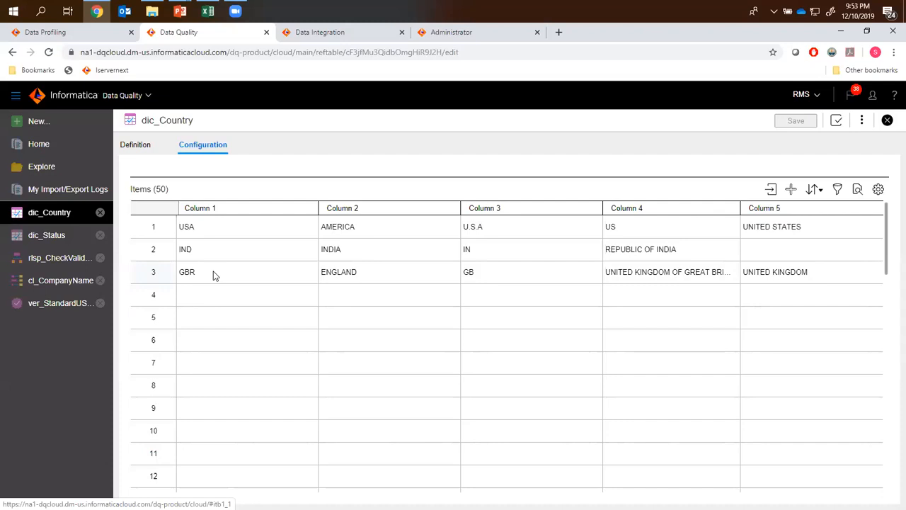
pyautogui.click(220, 228)
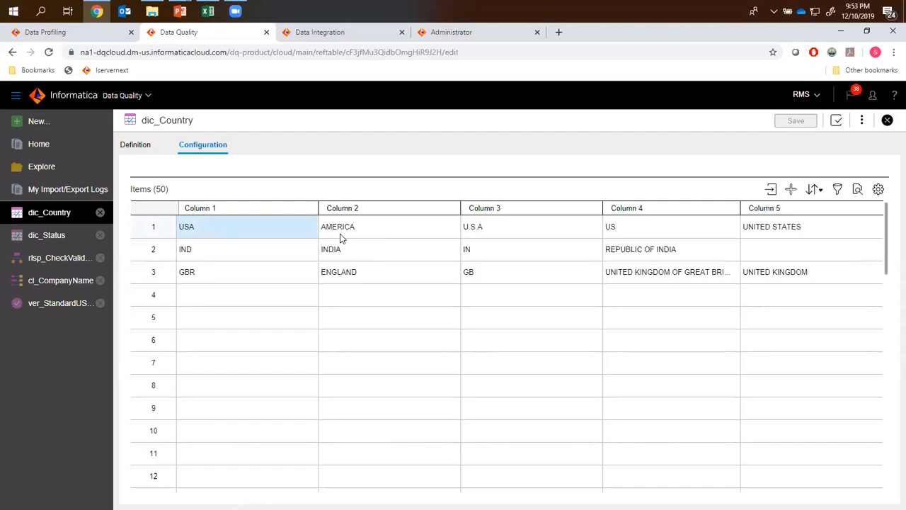
pyautogui.click(506, 230)
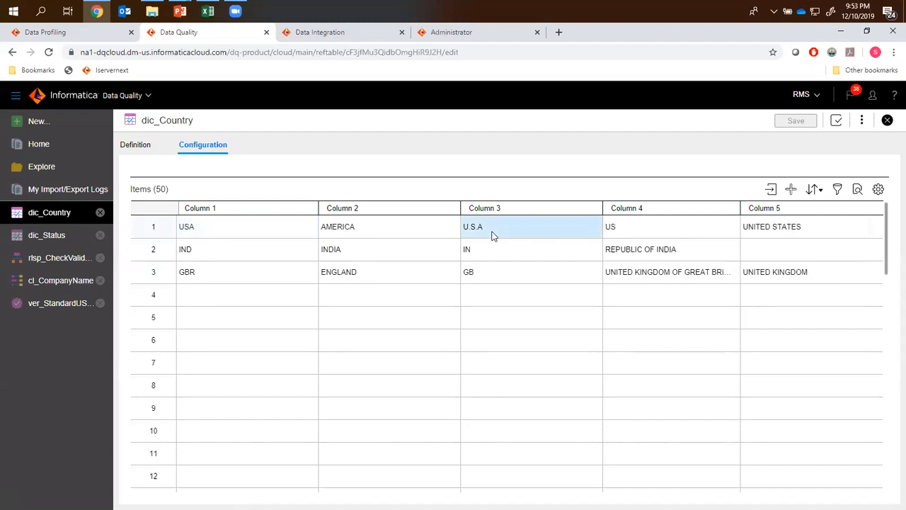
pyautogui.click(260, 227)
pyautogui.click(753, 234)
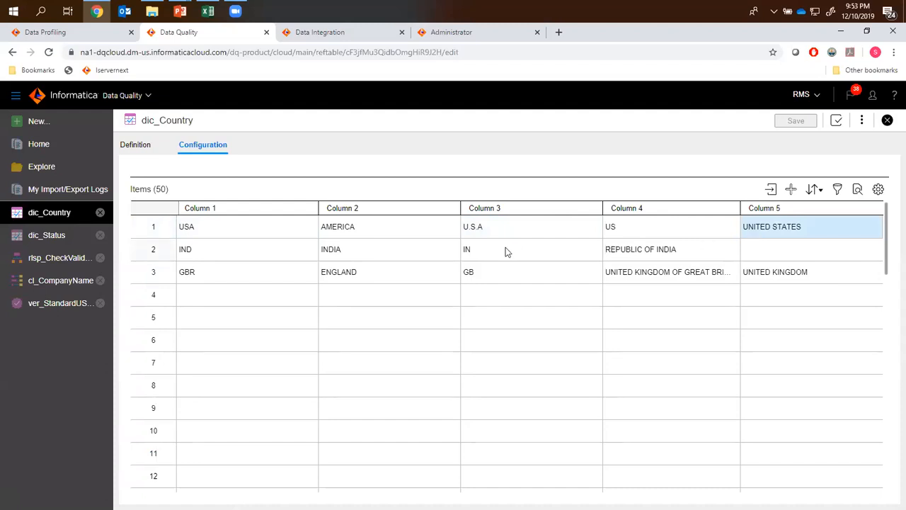
pyautogui.moveTo(505, 247); pyautogui.dragTo(252, 221)
pyautogui.click(264, 225)
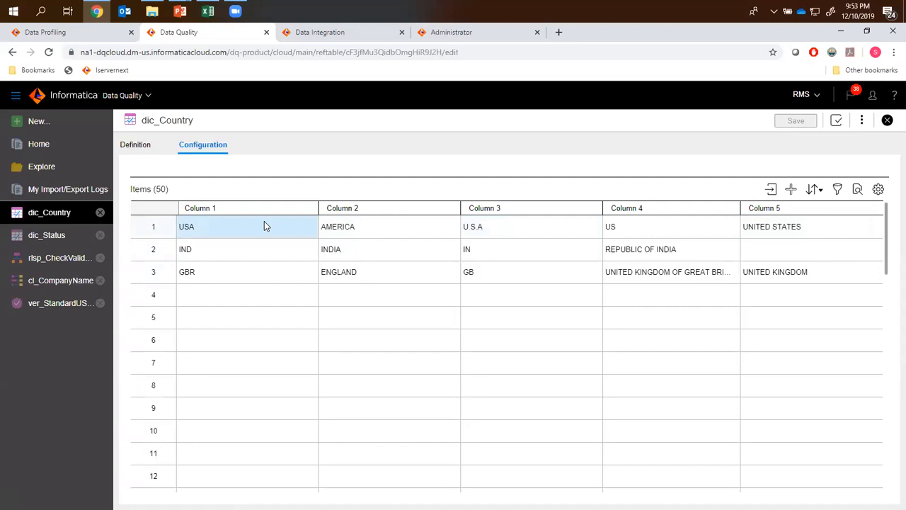
# Step: Examine Column 1 of dic_Country against the alternative values in the USA and IND rows
pyautogui.click(266, 209)
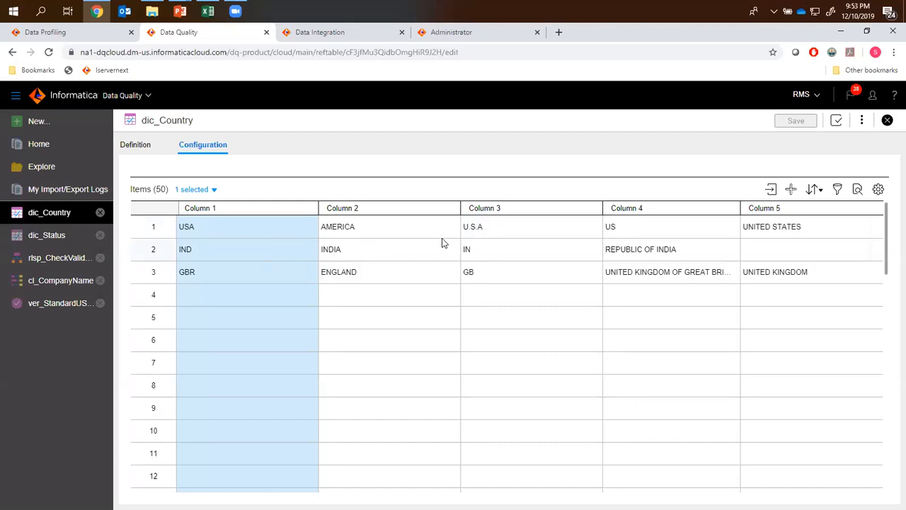
pyautogui.click(410, 229)
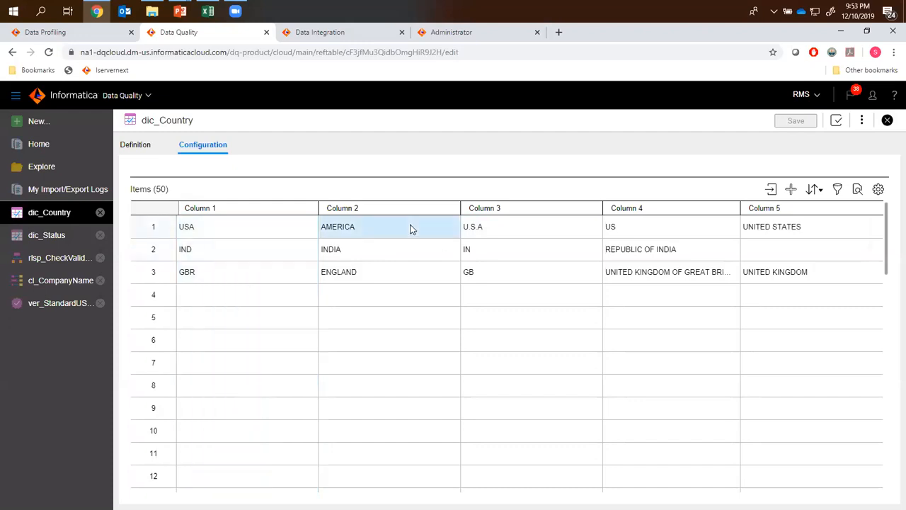
pyautogui.click(244, 225)
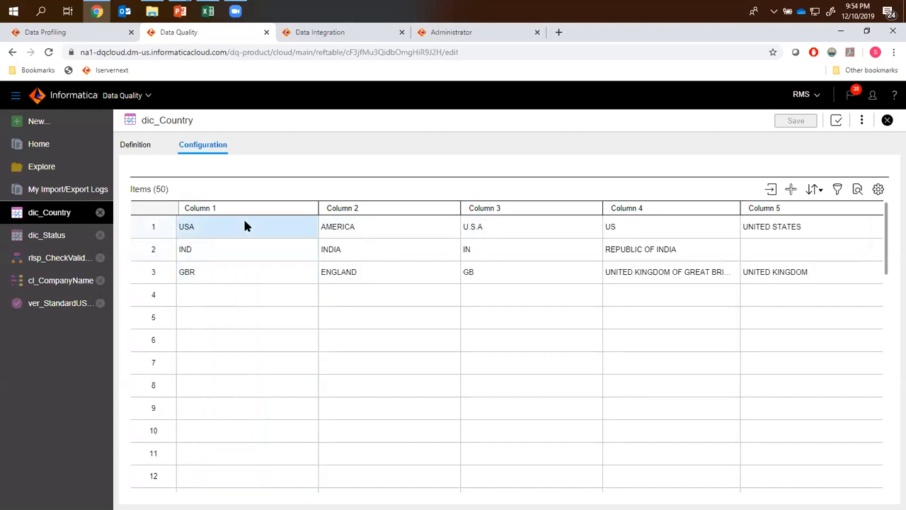
pyautogui.click(505, 257)
pyautogui.click(246, 257)
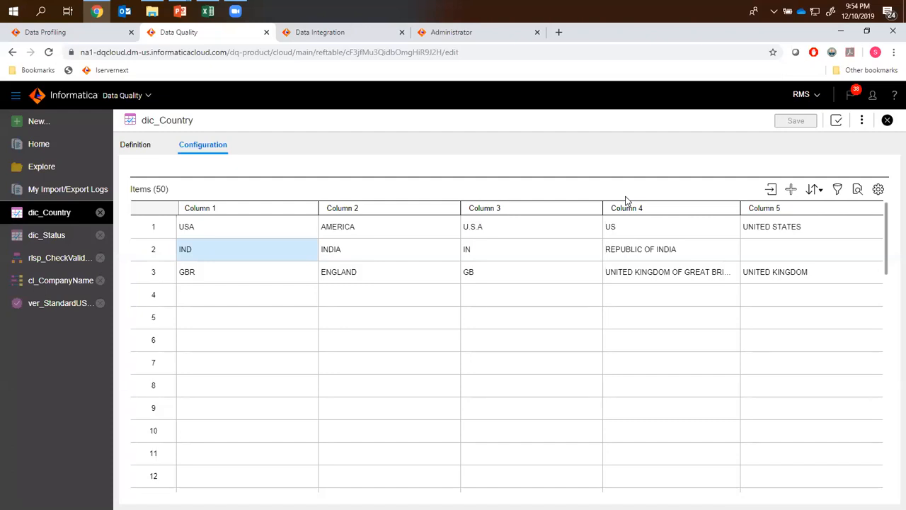
# Step: Switch to the PowerPoint slideshow and advance through the Rule Specification slides to the Demo slide
pyautogui.hotkey('alt', 'Tab')
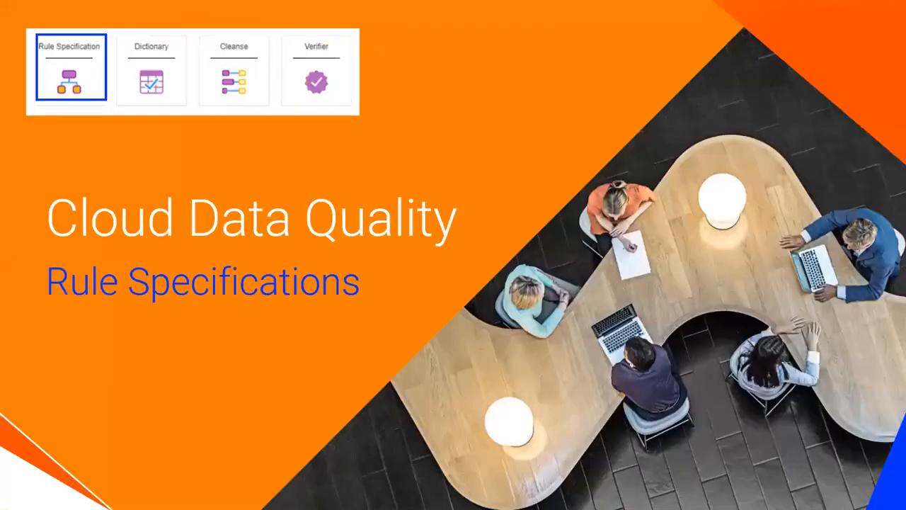
pyautogui.click(249, 232)
pyautogui.click(249, 233)
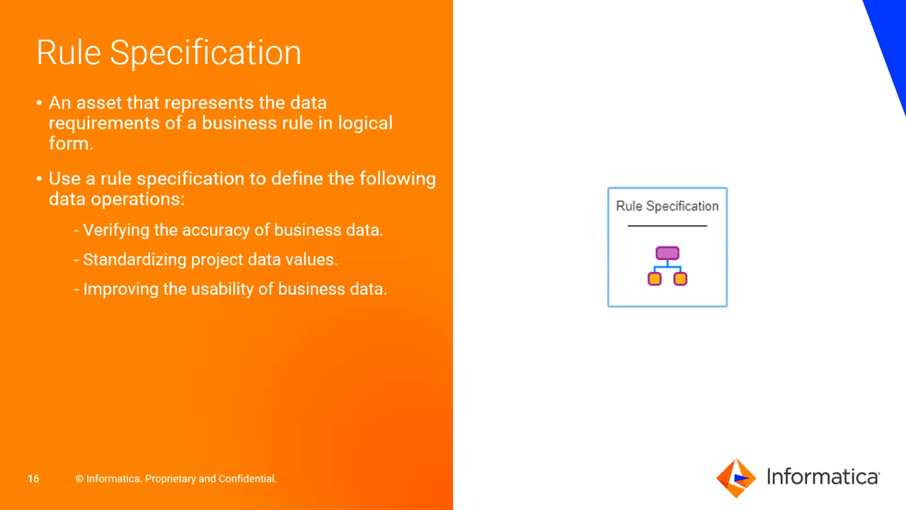
pyautogui.press('Right')
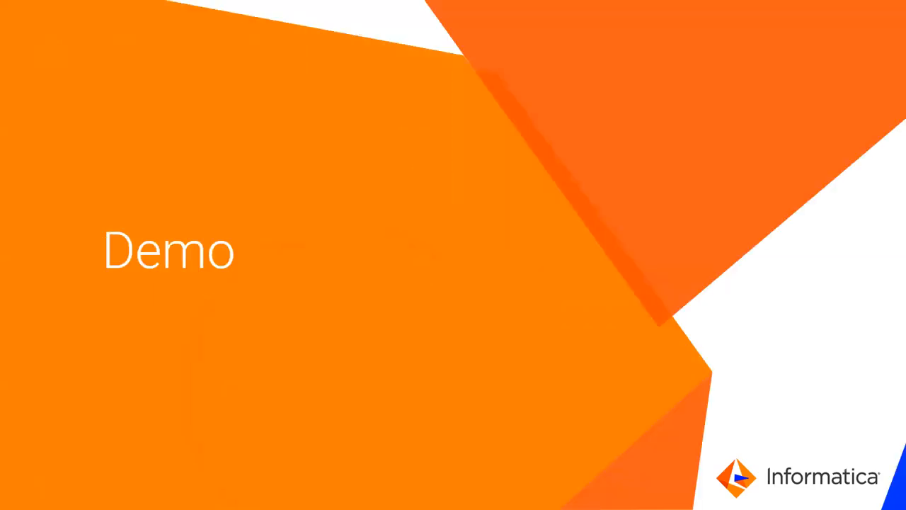
# Step: Switch to Informatica Data Quality in the browser, view the rlsp_CheckValidCustomer definition, and look at the asset types available for a new asset
pyautogui.hotkey('alt', 'Tab')
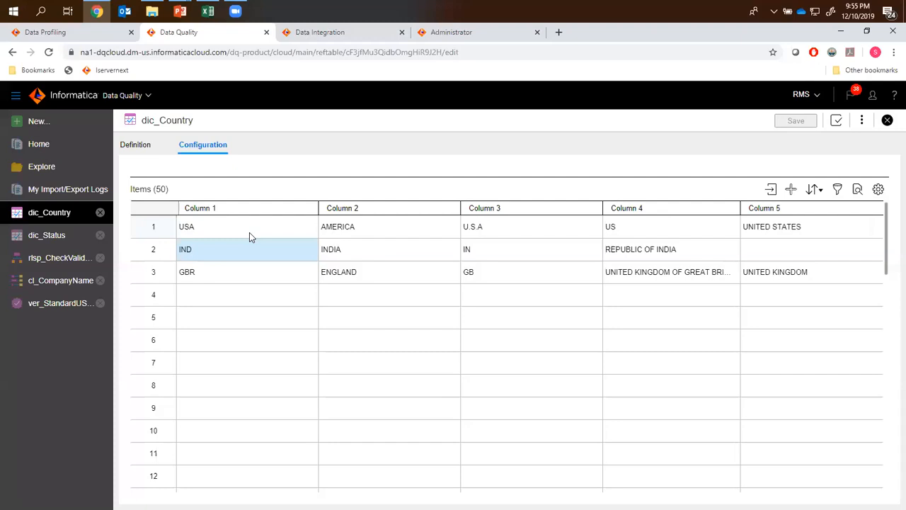
pyautogui.click(63, 260)
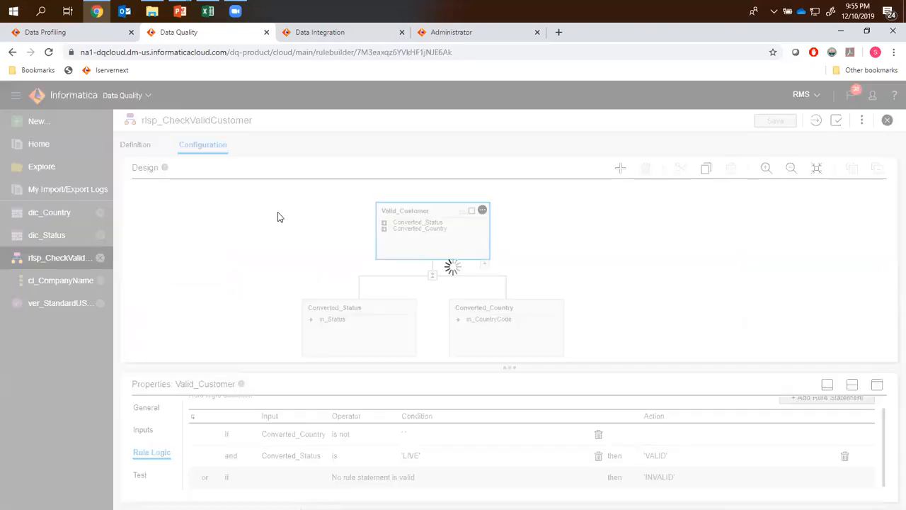
pyautogui.click(148, 145)
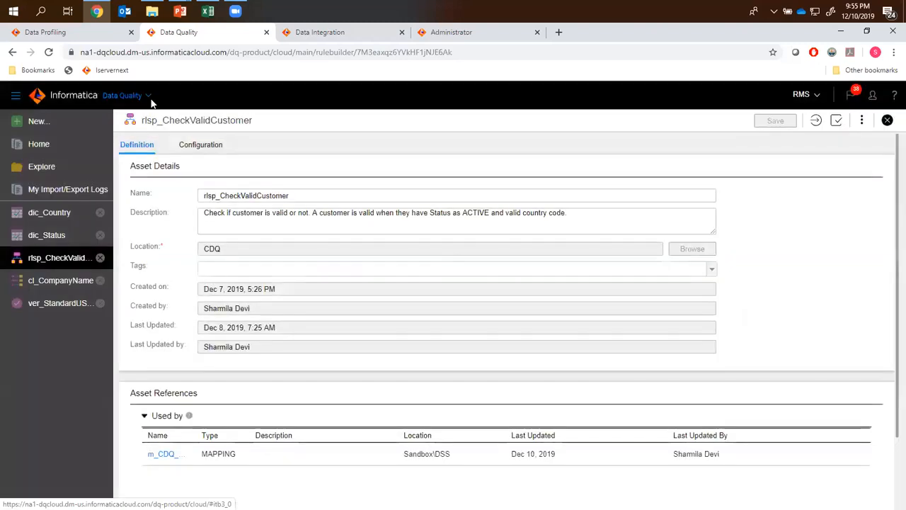
pyautogui.click(87, 119)
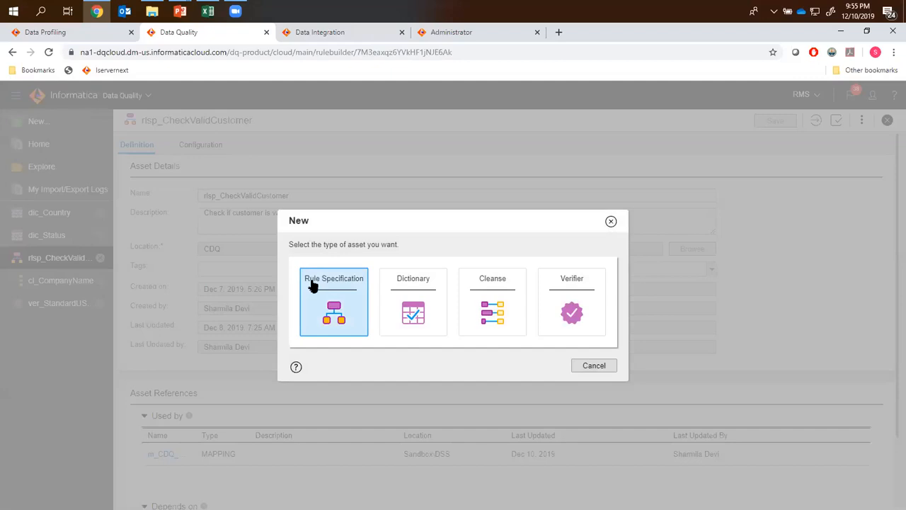
pyautogui.click(607, 367)
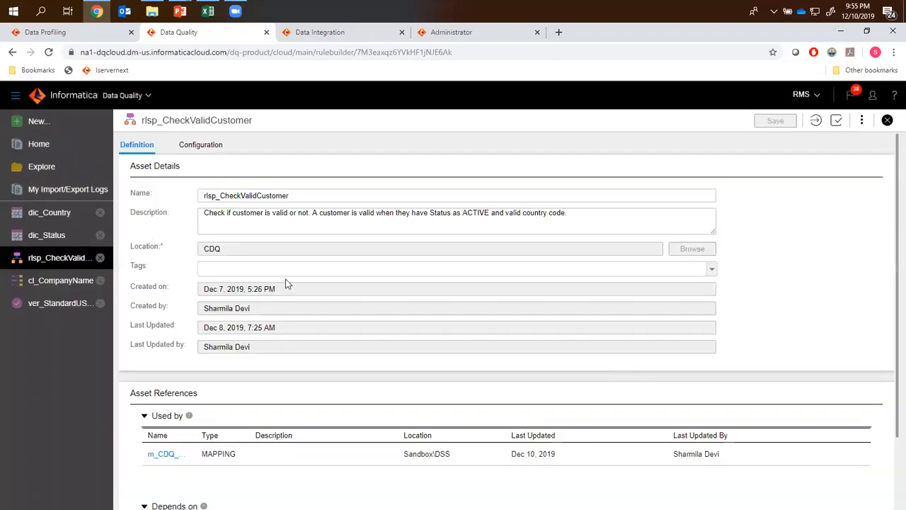
# Step: View the rlsp_CheckValidCustomer configuration and review the entries of the dic_Country and dic_Status dictionaries
pyautogui.click(201, 143)
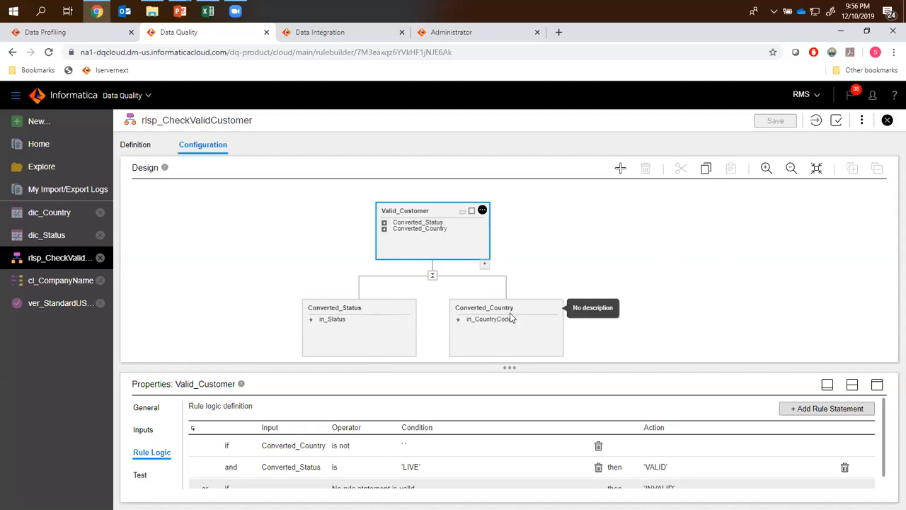
pyautogui.click(56, 215)
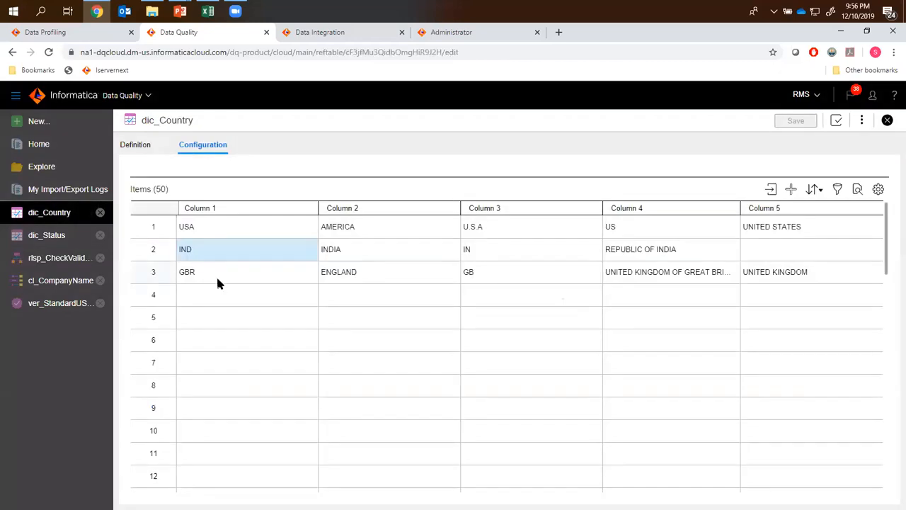
pyautogui.click(51, 238)
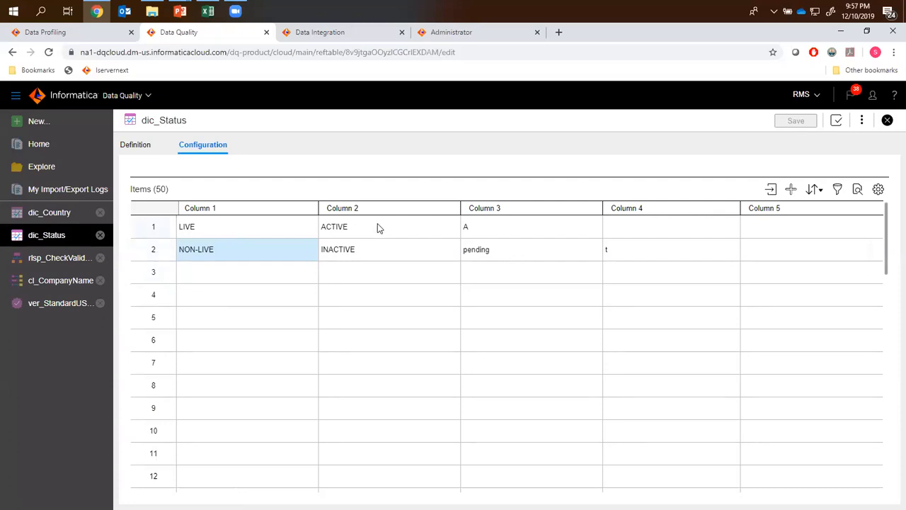
# Step: Return to rlsp_CheckValidCustomer and inspect the Converted_Status rule set's inputs, input management and rule logic
pyautogui.click(83, 259)
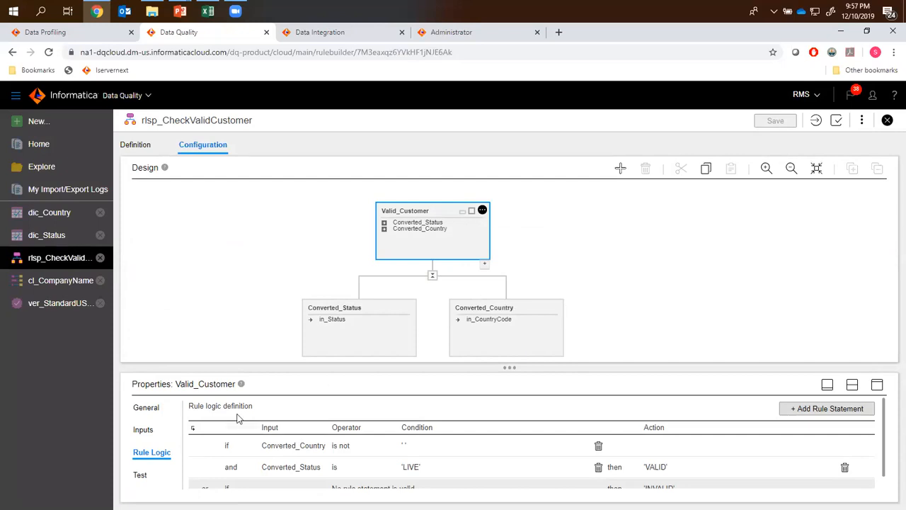
pyautogui.click(329, 319)
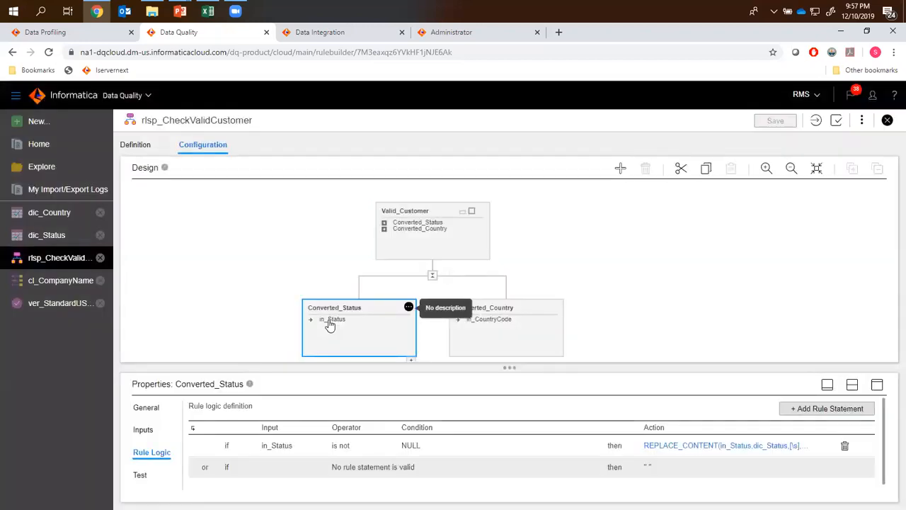
pyautogui.click(143, 429)
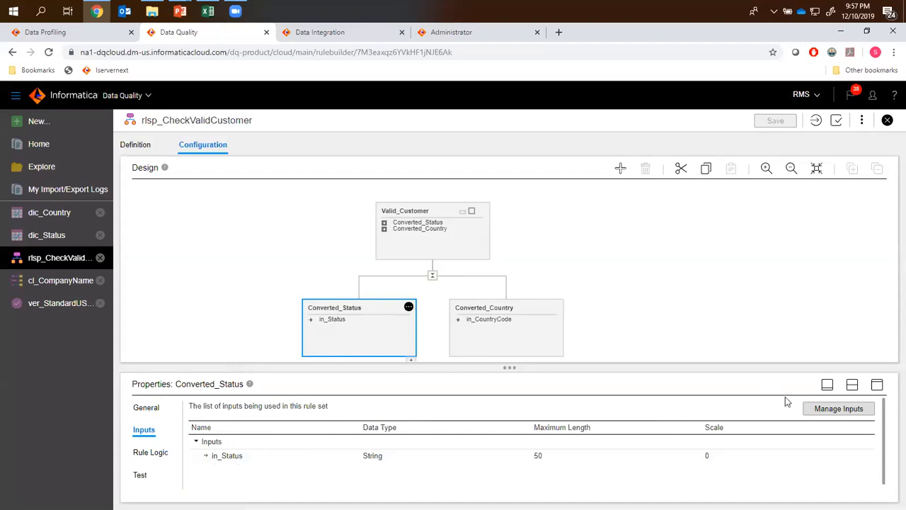
pyautogui.click(818, 120)
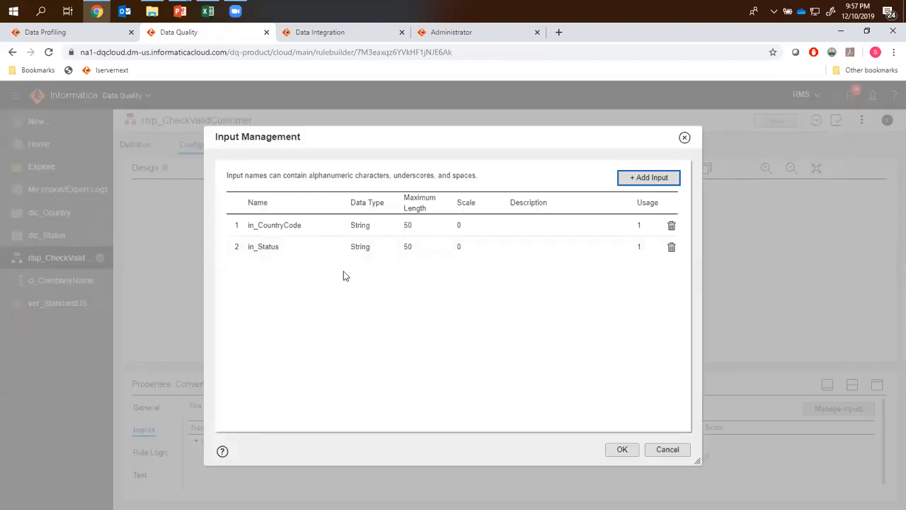
pyautogui.click(663, 449)
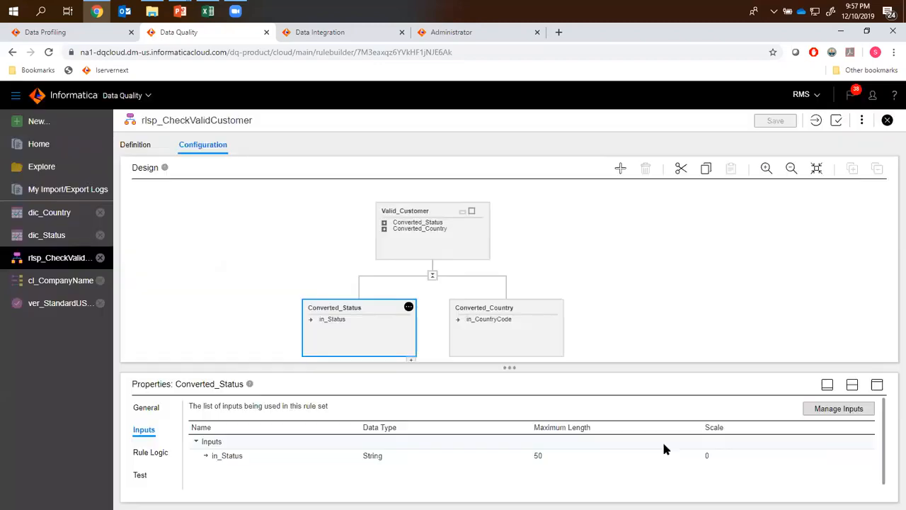
pyautogui.click(158, 452)
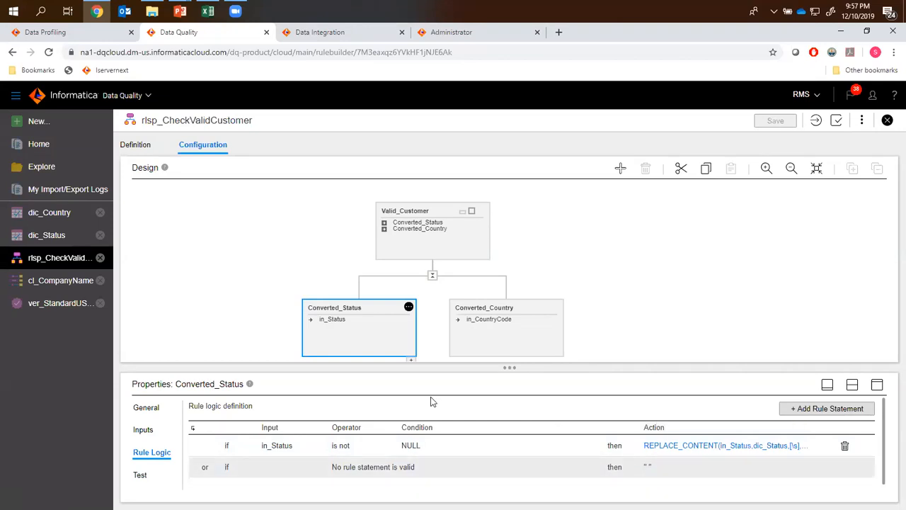
# Step: Inspect the inputs and rule logic of the Converted_Country rule set
pyautogui.click(488, 326)
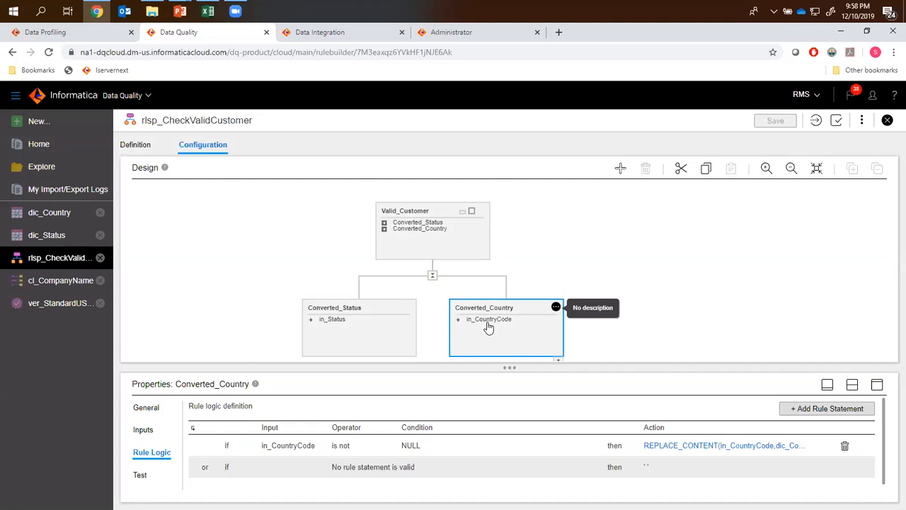
pyautogui.click(144, 429)
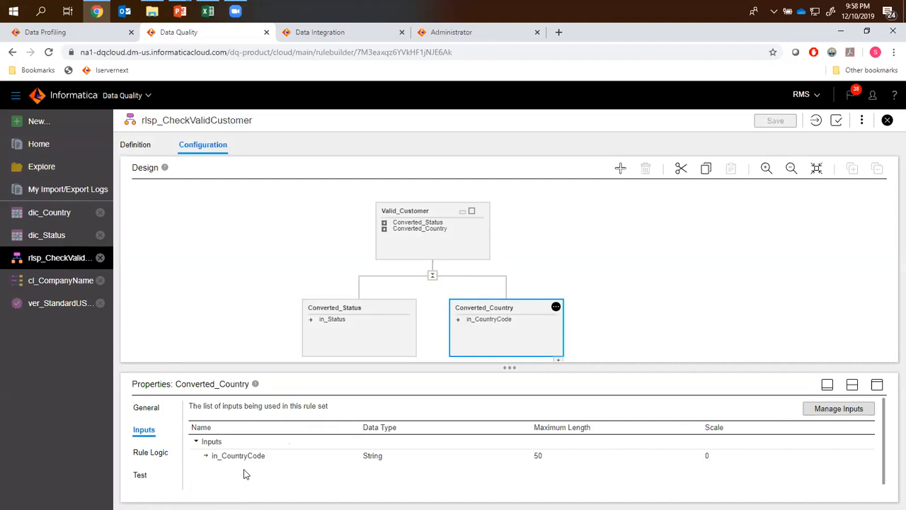
pyautogui.click(158, 453)
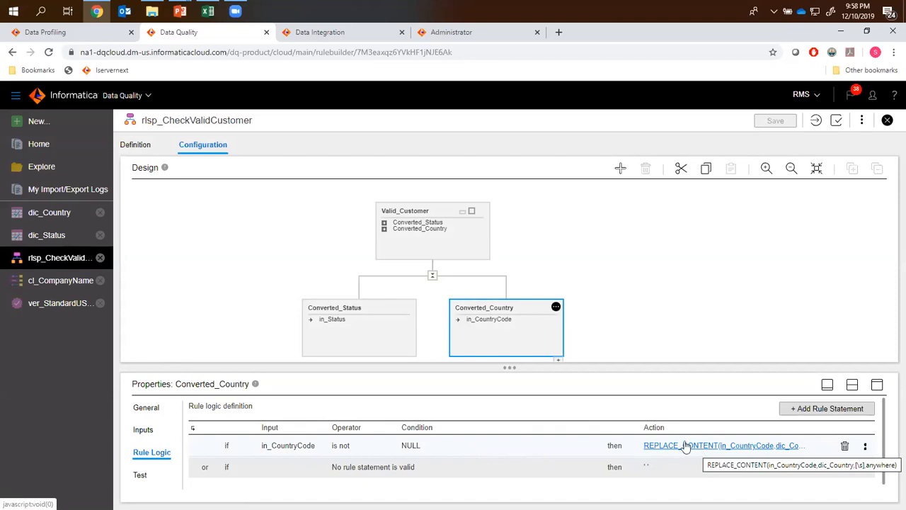
# Step: Review all rule logic statements of the Valid_Customer rule set, and switch back to the PowerPoint slideshow
pyautogui.click(422, 232)
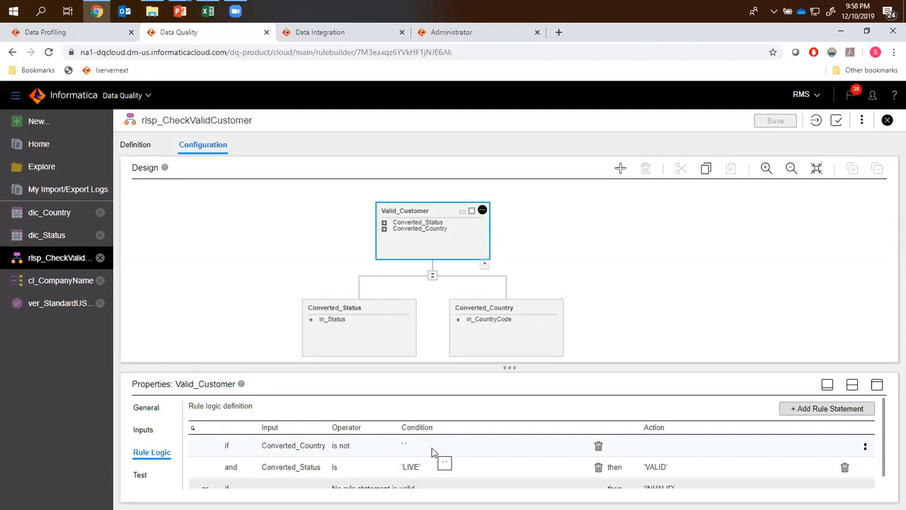
pyautogui.scroll(-1, 616, 456)
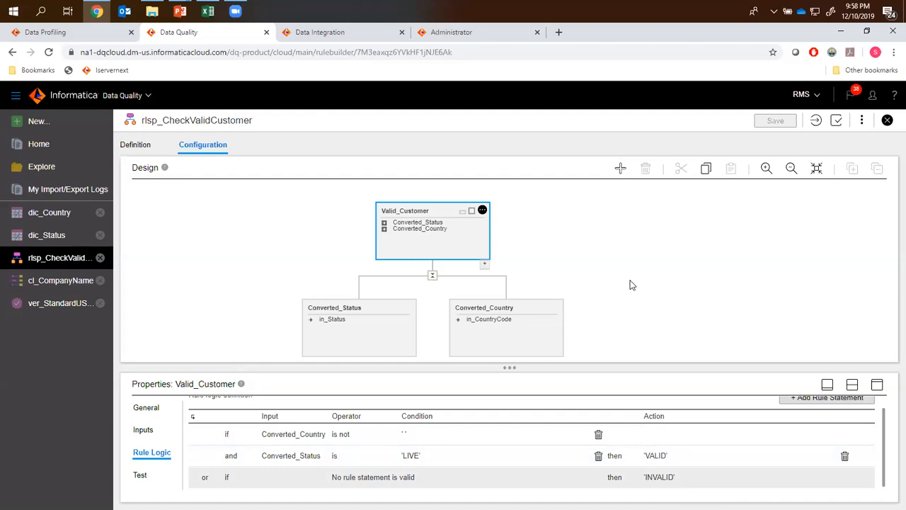
pyautogui.hotkey('alt', 'Tab')
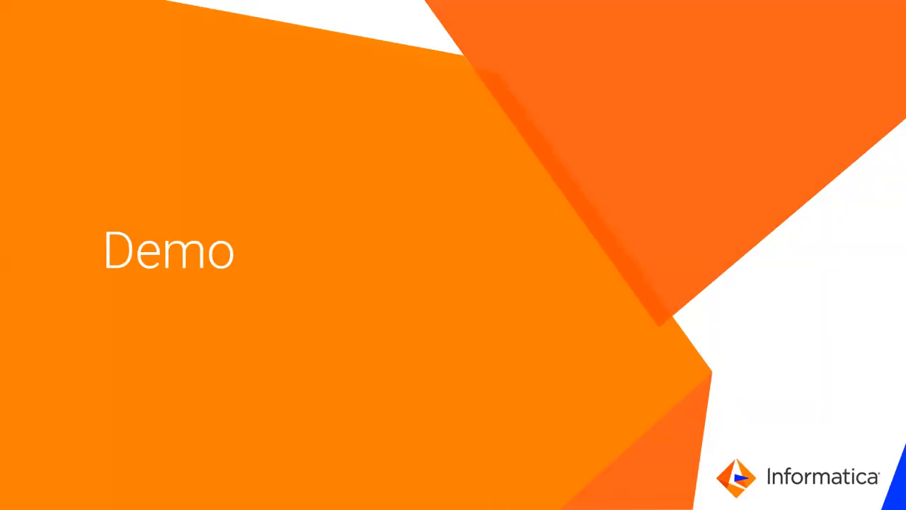
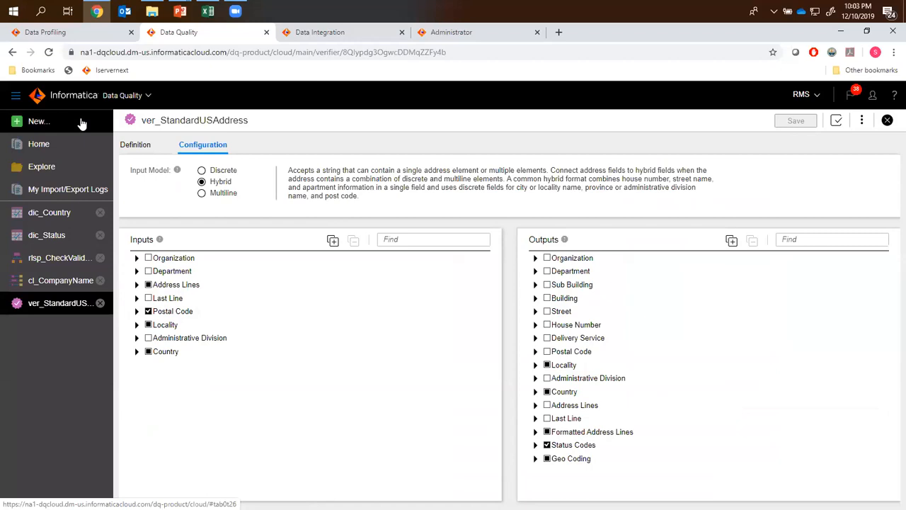
# Step: View the asset types available for creation, dismiss the dialog, and review the ver_StandardUSAddress verifier's asset details
pyautogui.click(80, 117)
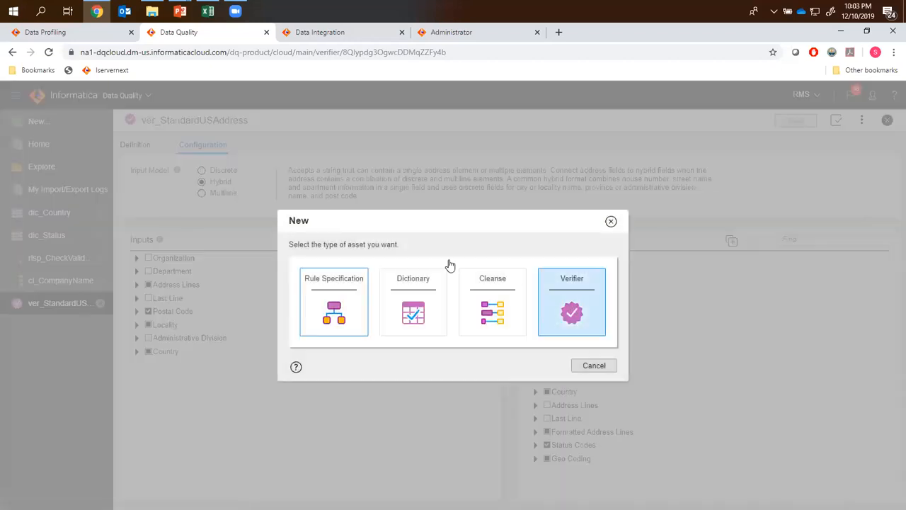
pyautogui.click(611, 226)
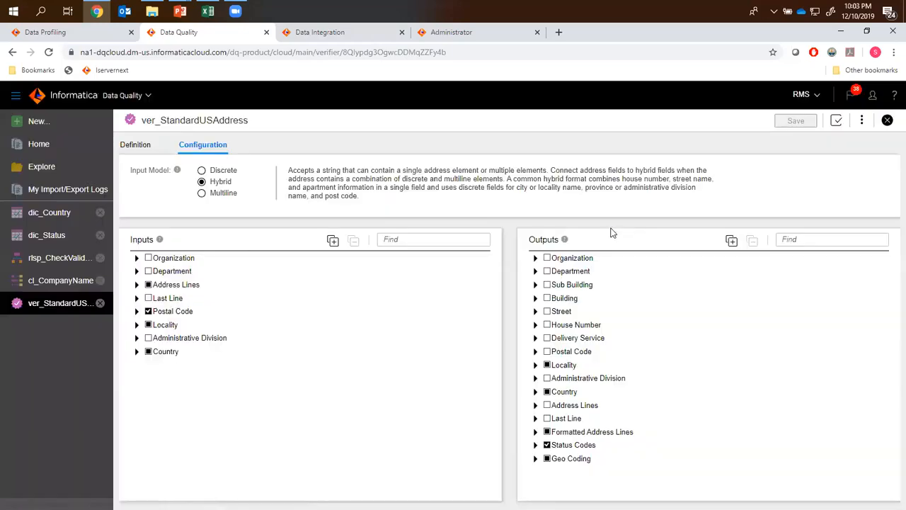
pyautogui.click(137, 144)
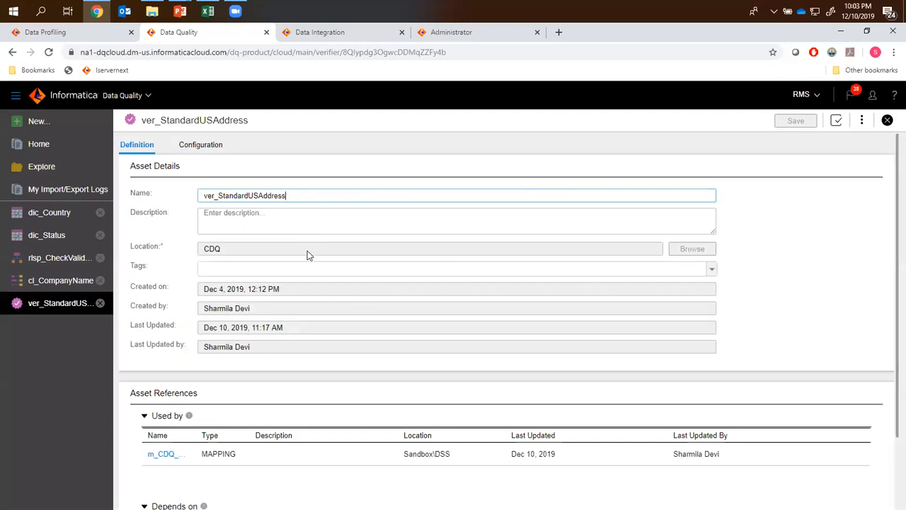
# Step: Inspect the Address Lines, Postal Code and Locality inputs in the ver_StandardUSAddress configuration
pyautogui.click(217, 147)
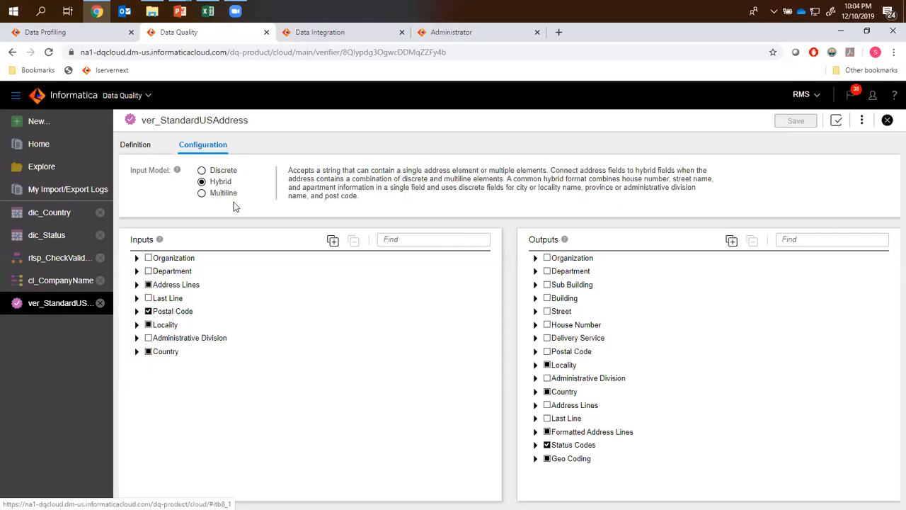
pyautogui.click(136, 284)
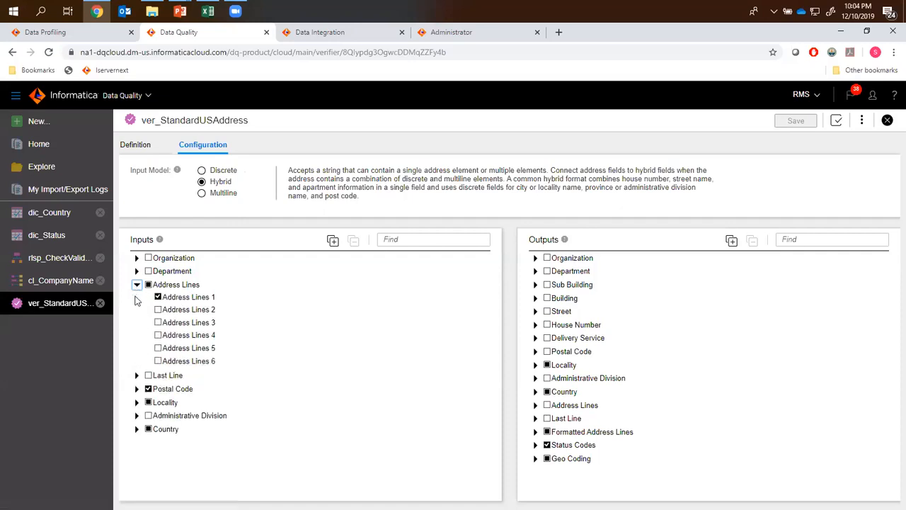
pyautogui.click(137, 389)
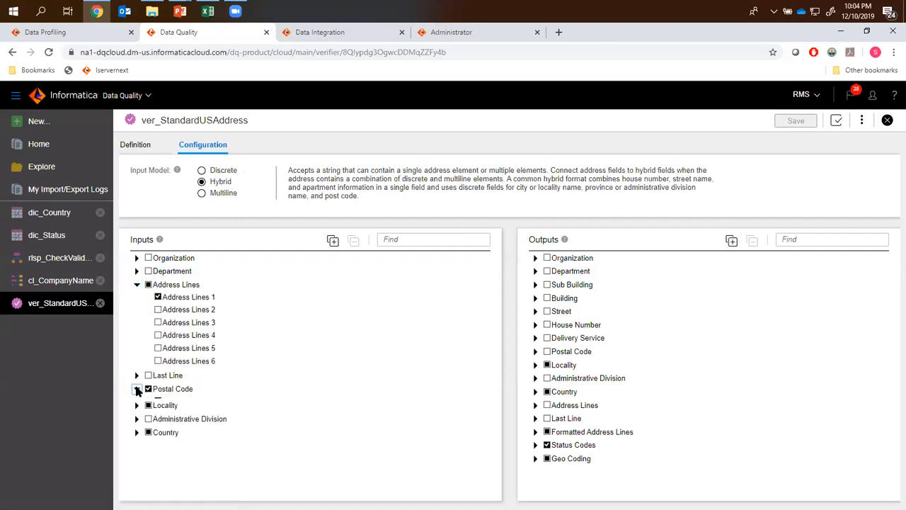
pyautogui.click(137, 415)
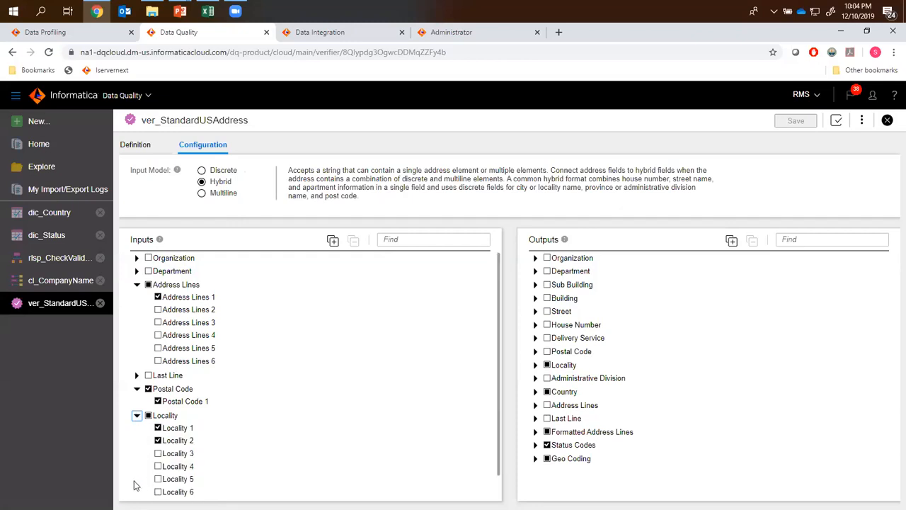
pyautogui.scroll(-2, 266, 419)
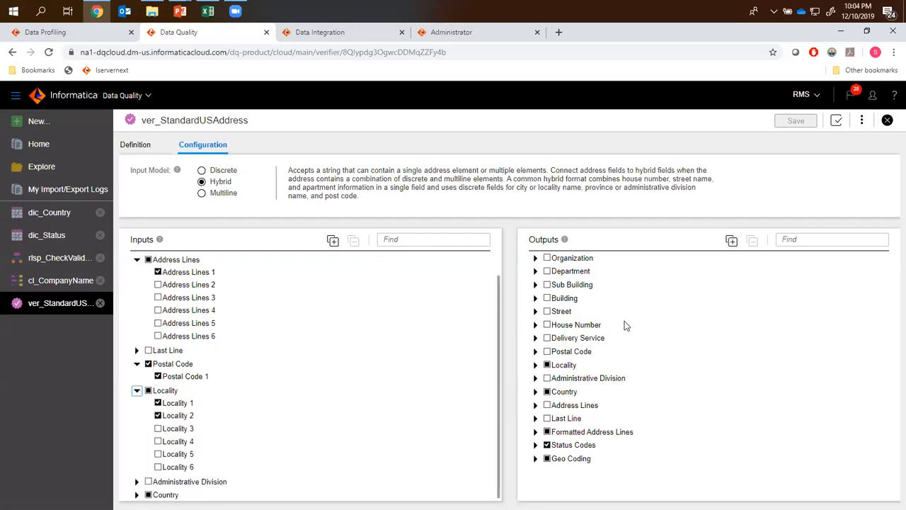
# Step: Inspect the Locality, Geo Coding and Status Codes outputs of the ver_StandardUSAddress verifier
pyautogui.click(536, 365)
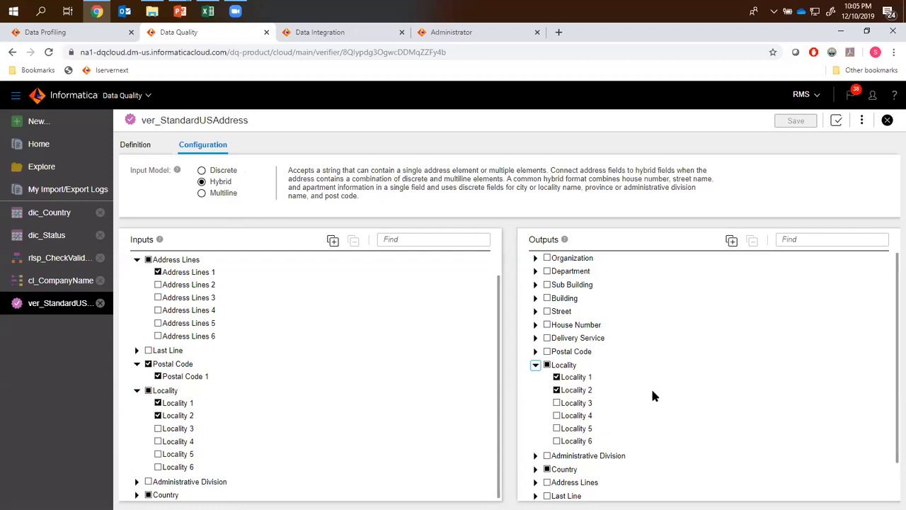
pyautogui.scroll(-1, 653, 395)
pyautogui.scroll(-1, 670, 478)
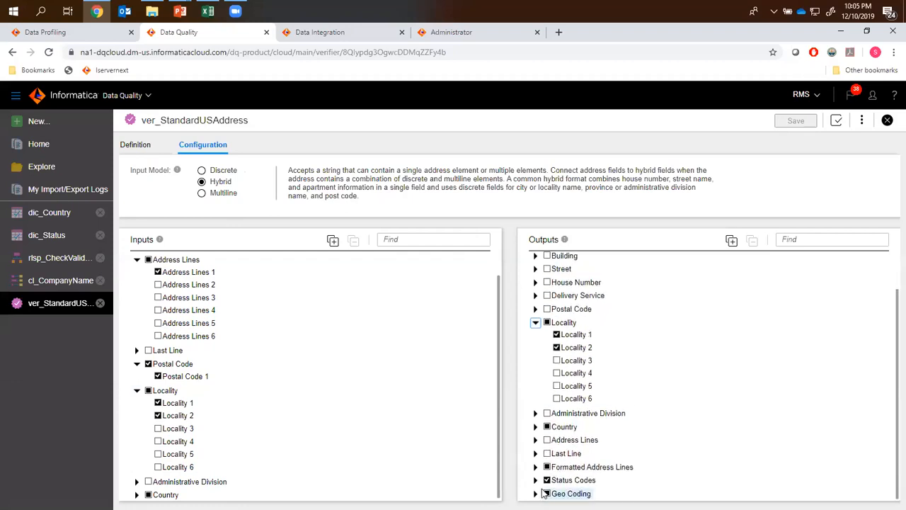
pyautogui.click(536, 494)
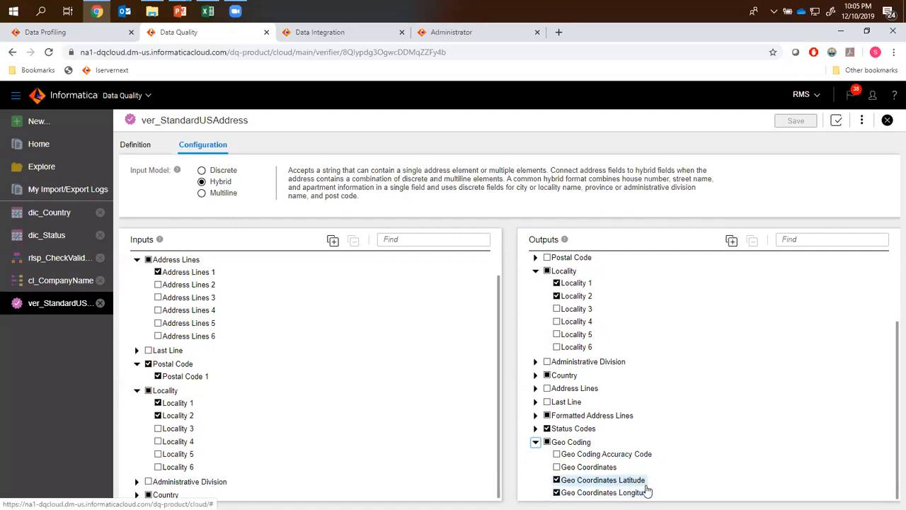
pyautogui.click(537, 429)
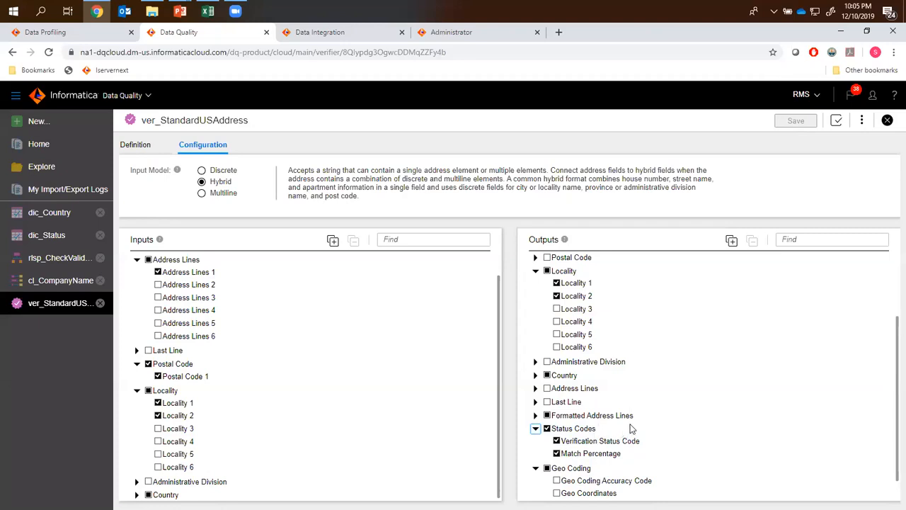
# Step: Glance back at the customer profile and the available Data Quality asset types, and view the m_CDQ_Demo mapping in Data Integration
pyautogui.click(79, 36)
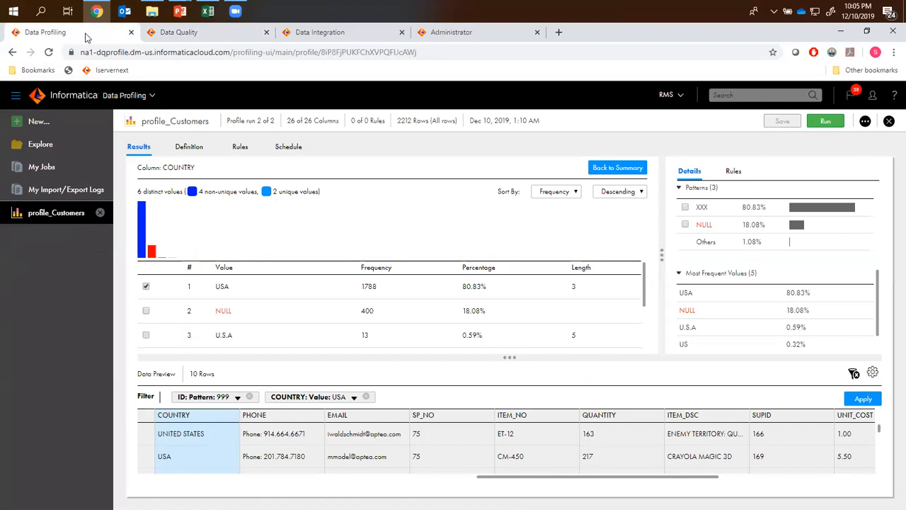
pyautogui.click(179, 33)
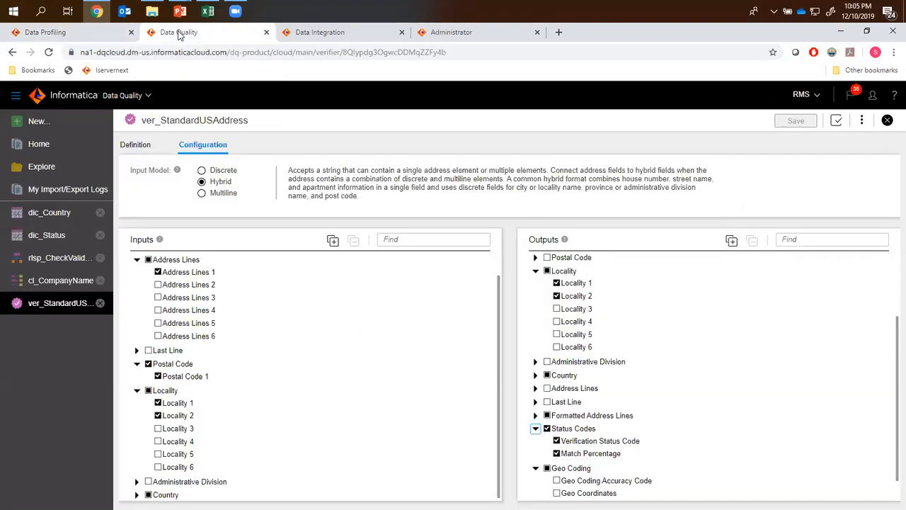
pyautogui.click(56, 121)
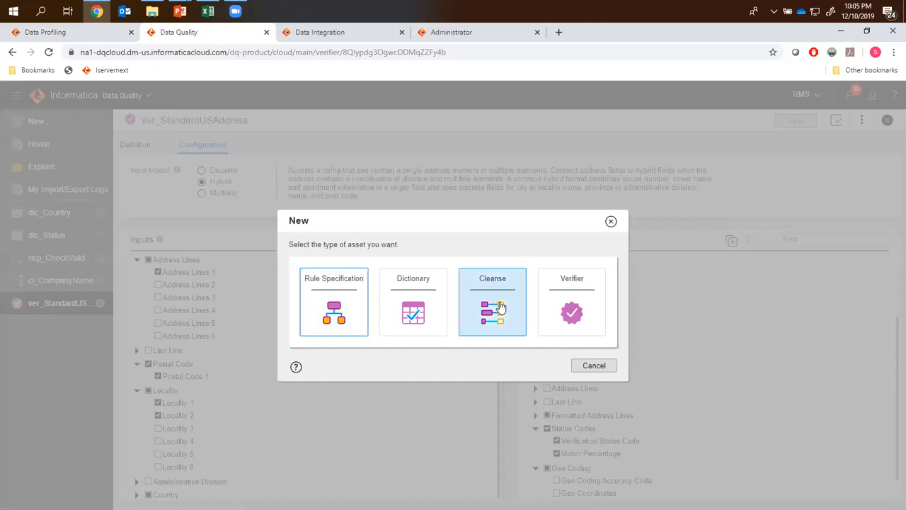
pyautogui.click(579, 368)
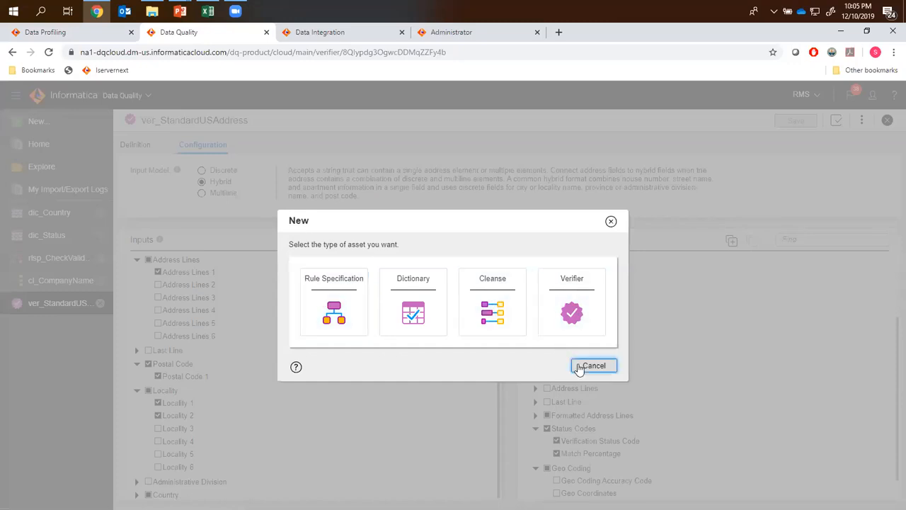
pyautogui.click(305, 27)
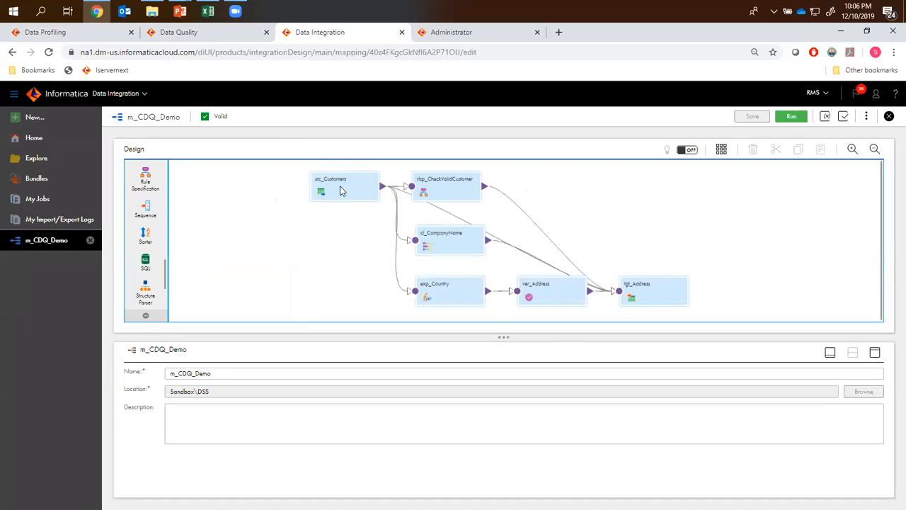
# Step: Switch to US_customers.csv in Excel and fit the ORDER_NO column's width to its contents
pyautogui.click(206, 11)
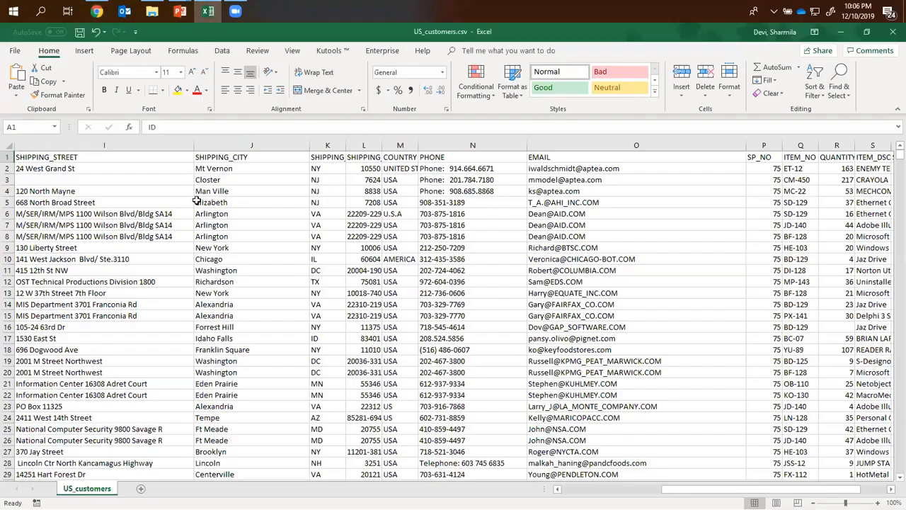
pyautogui.hotkey('ctrl', 'Home')
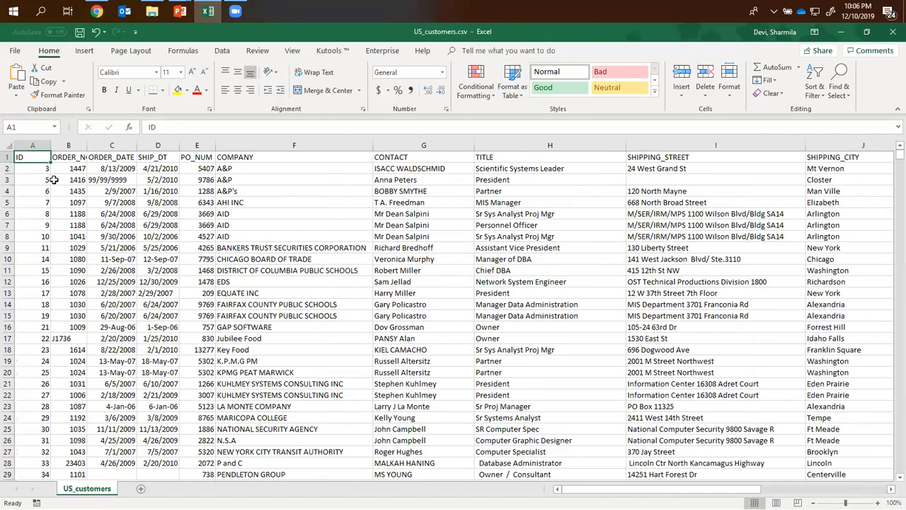
pyautogui.click(28, 145)
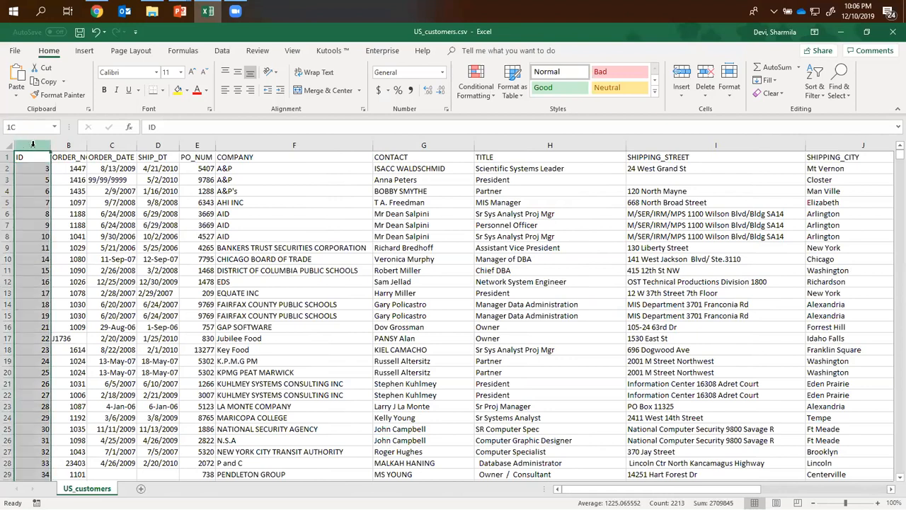
pyautogui.doubleClick(82, 145)
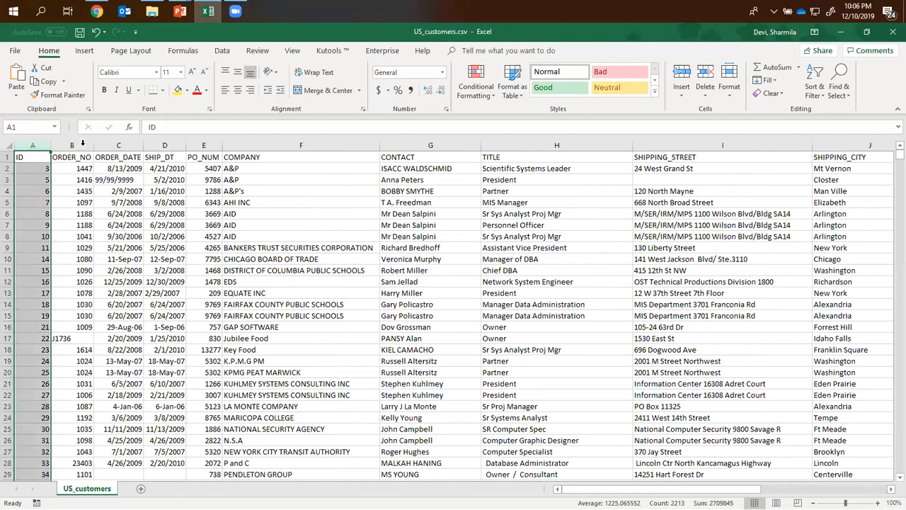
# Step: Examine the ORDER_DATE and SHIP_DT columns for invalid dates and differing date formats
pyautogui.click(135, 177)
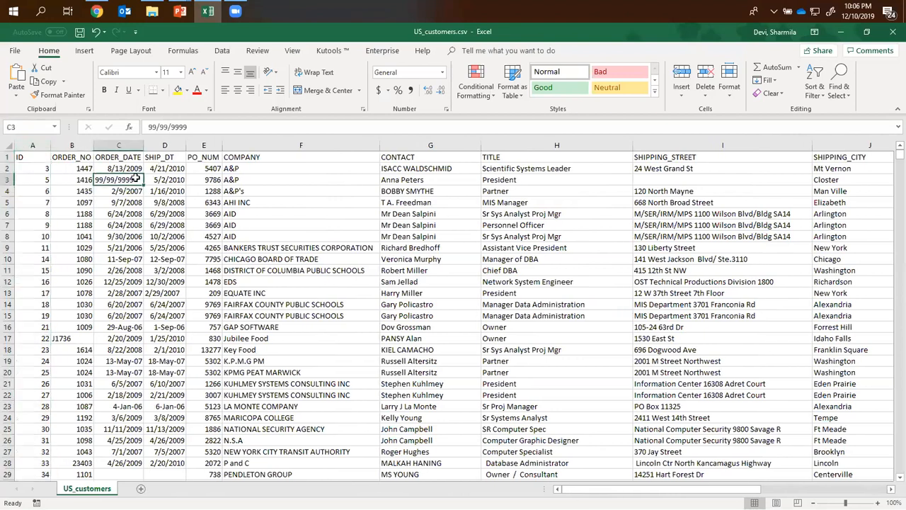
pyautogui.click(137, 191)
pyautogui.click(138, 178)
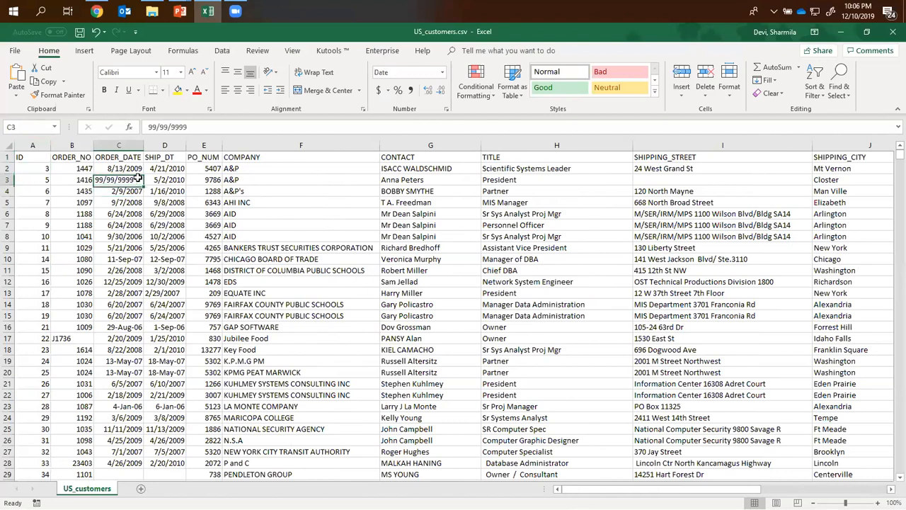
pyautogui.click(180, 325)
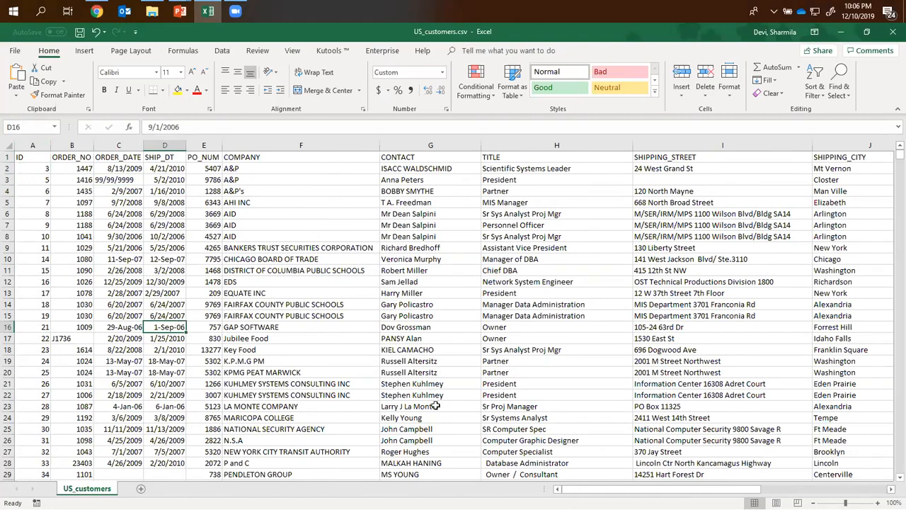
# Step: Examine the SHIPPING_STREET, EMAIL and PHONE columns for missing and inconsistently formatted values
pyautogui.click(654, 182)
pyautogui.moveTo(619, 489); pyautogui.dragTo(673, 489)
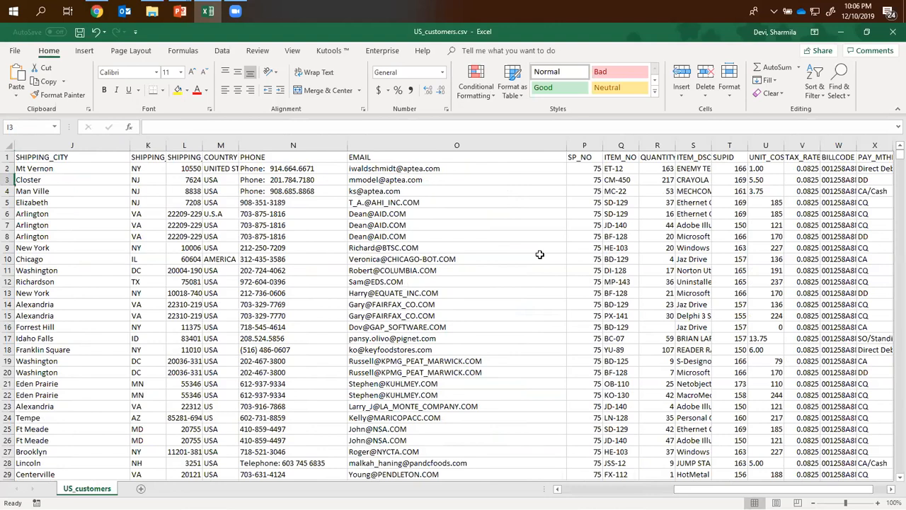
pyautogui.click(470, 246)
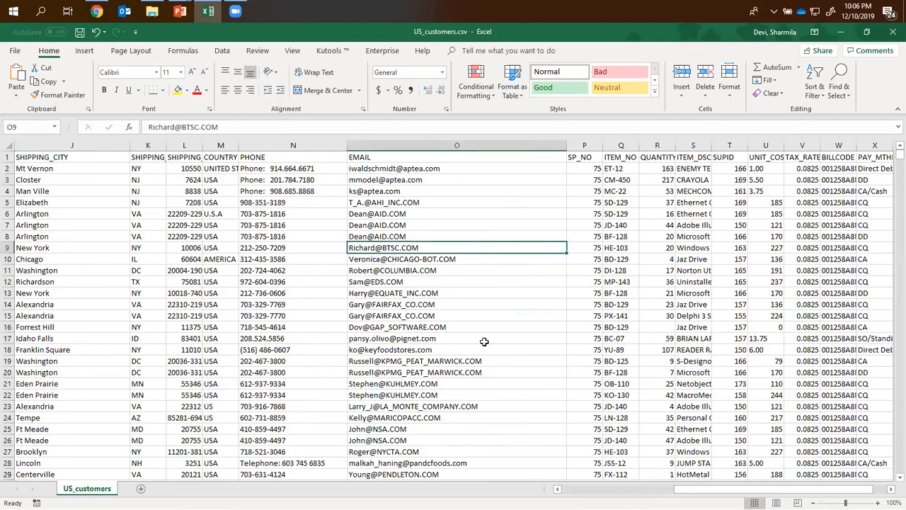
pyautogui.scroll(-3, 484, 352)
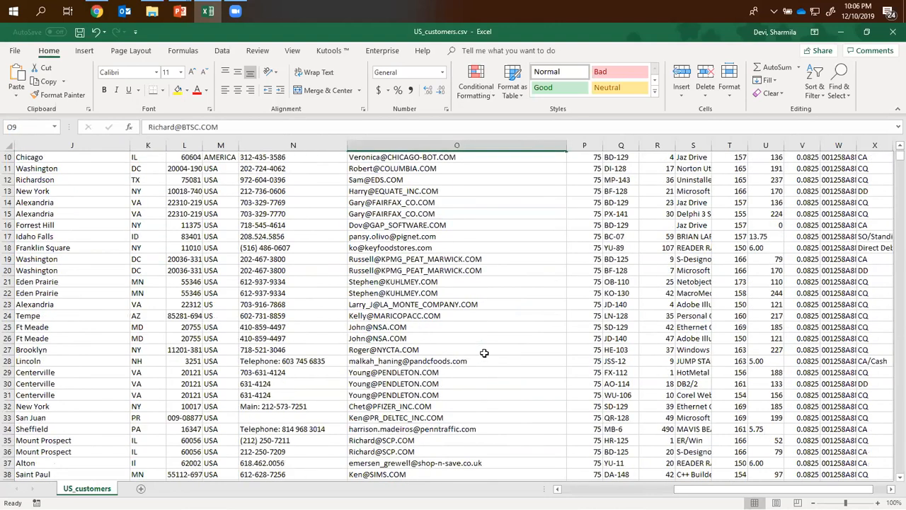
pyautogui.scroll(3, 485, 352)
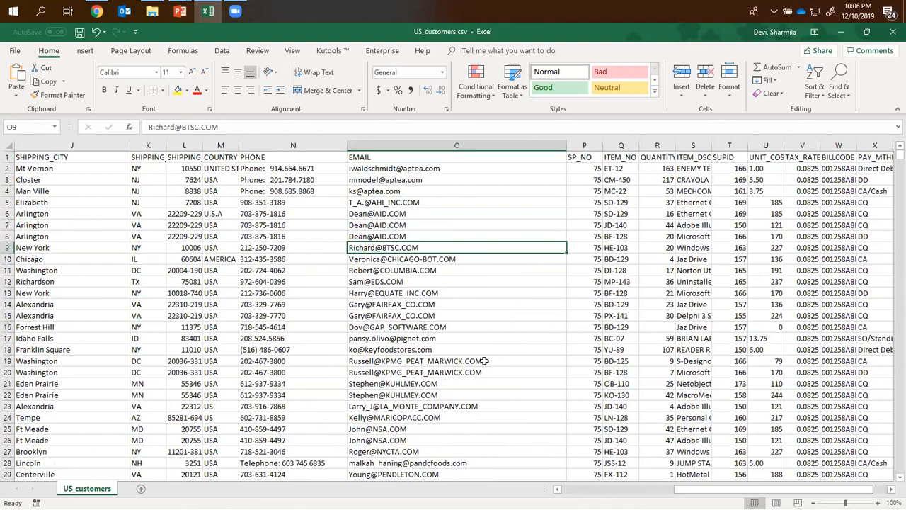
pyautogui.click(307, 190)
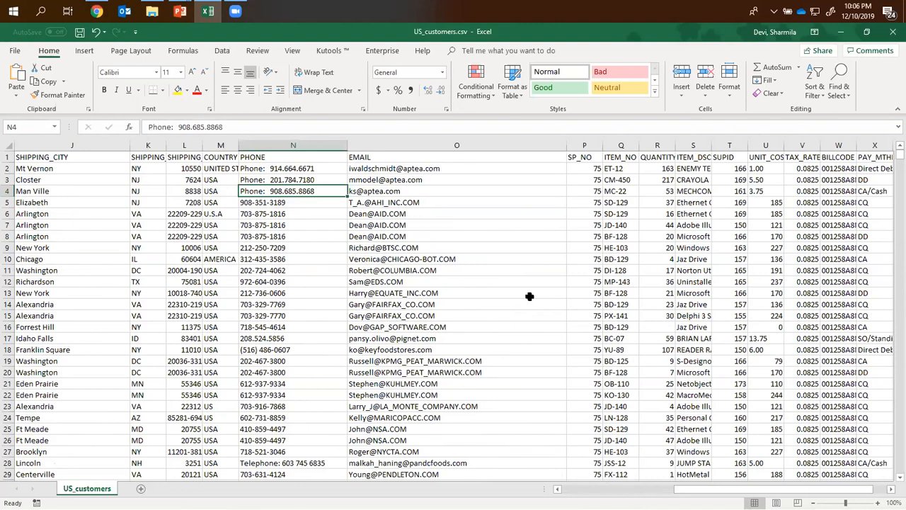
# Step: Fit the COUNTRY column's width to its contents and check the country name variants
pyautogui.doubleClick(239, 141)
pyautogui.click(234, 165)
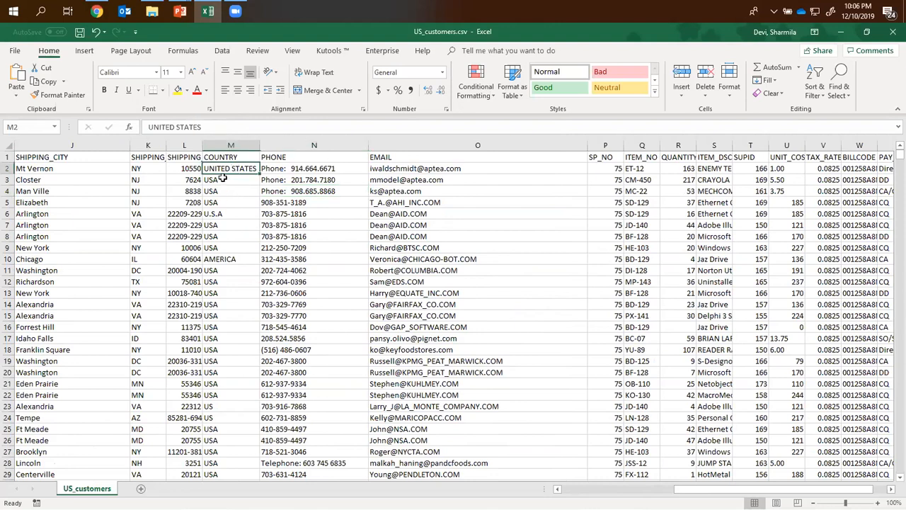
pyautogui.click(228, 215)
pyautogui.click(235, 260)
# Step: Examine the LIVE and NON-LIVE entries down the STATUS column
pyautogui.moveTo(781, 489); pyautogui.dragTo(795, 489)
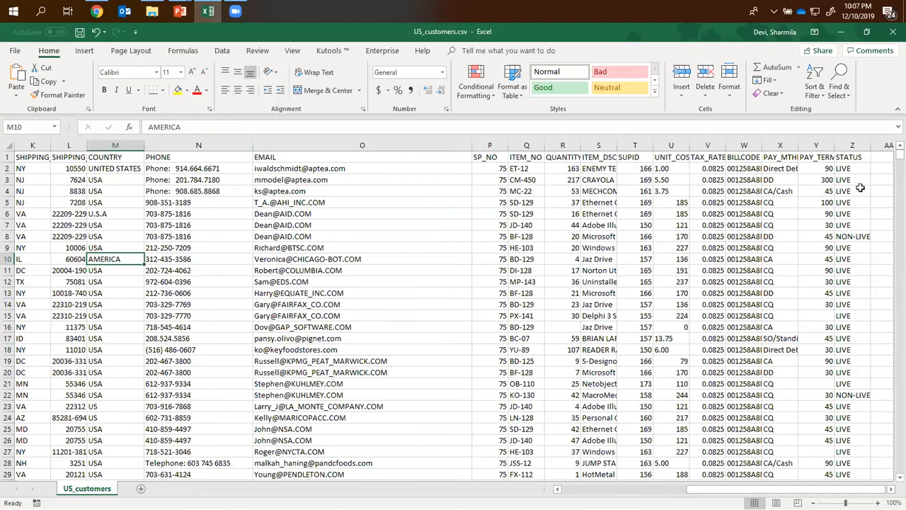
pyautogui.click(859, 212)
pyautogui.click(857, 237)
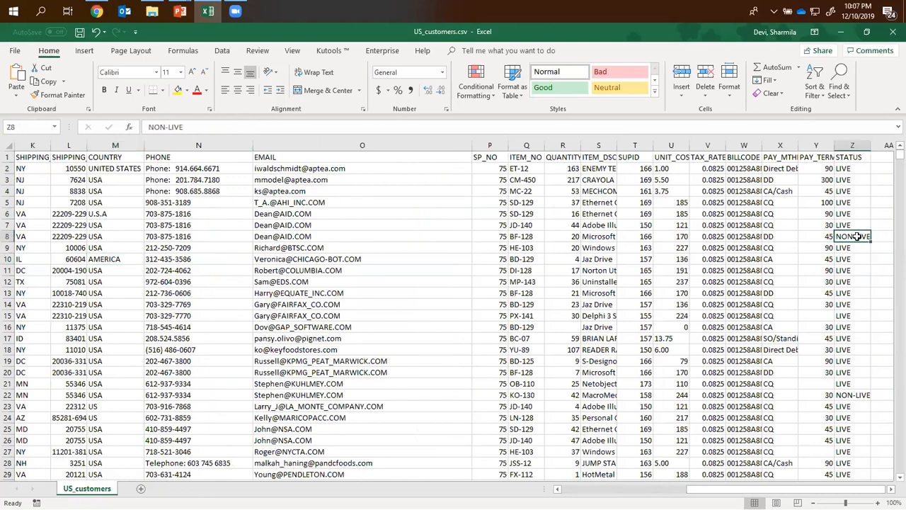
pyautogui.scroll(-7, 866, 350)
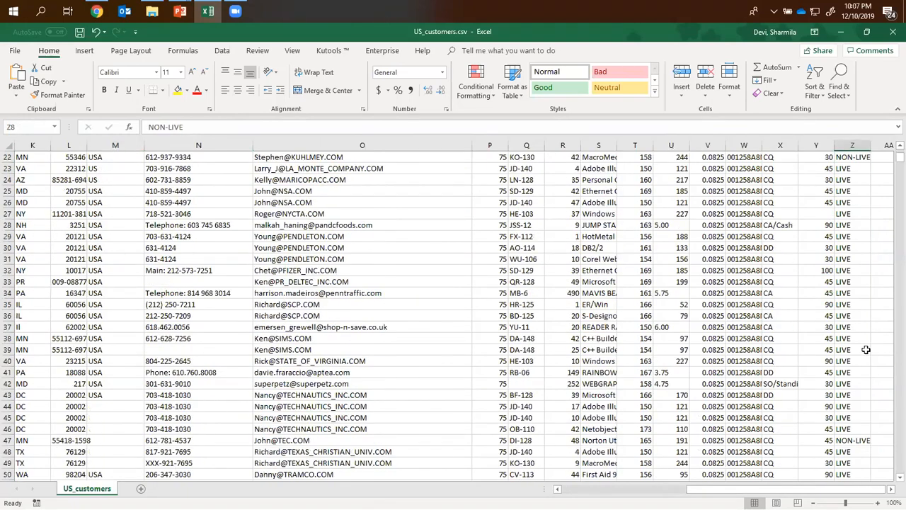
pyautogui.scroll(-3, 866, 342)
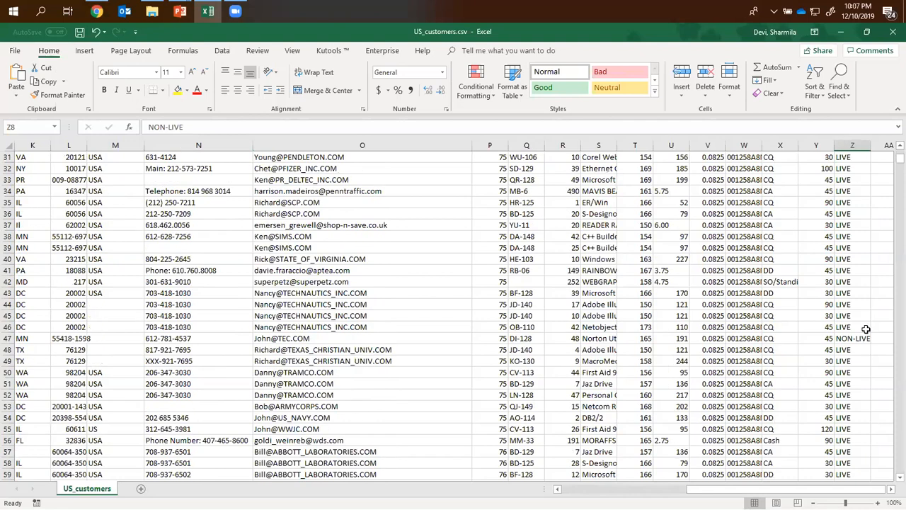
# Step: Switch to the m_CDQ_Demo mapping in Informatica Data Integration and look through the available transformations, including Cleanse, Rule Specification and Verifier
pyautogui.scroll(10, 866, 340)
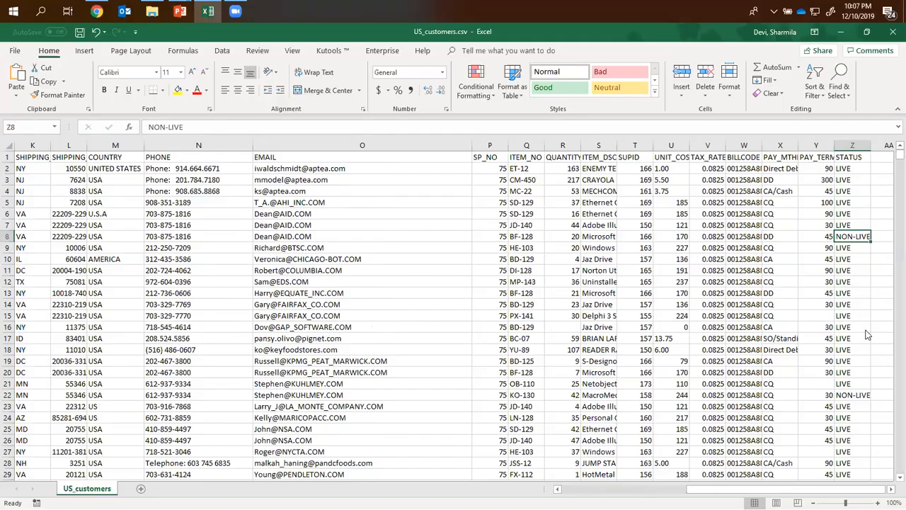
pyautogui.hotkey('alt', 'Tab')
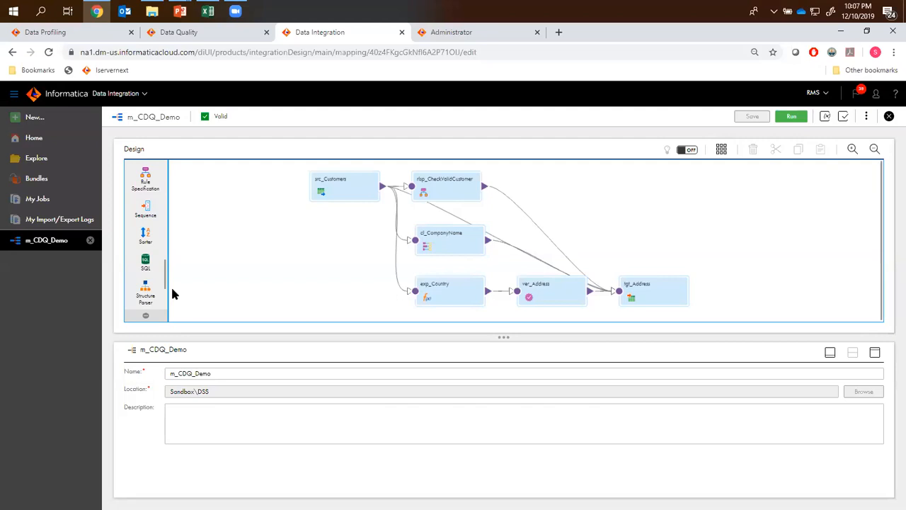
pyautogui.moveTo(167, 270); pyautogui.dragTo(167, 174)
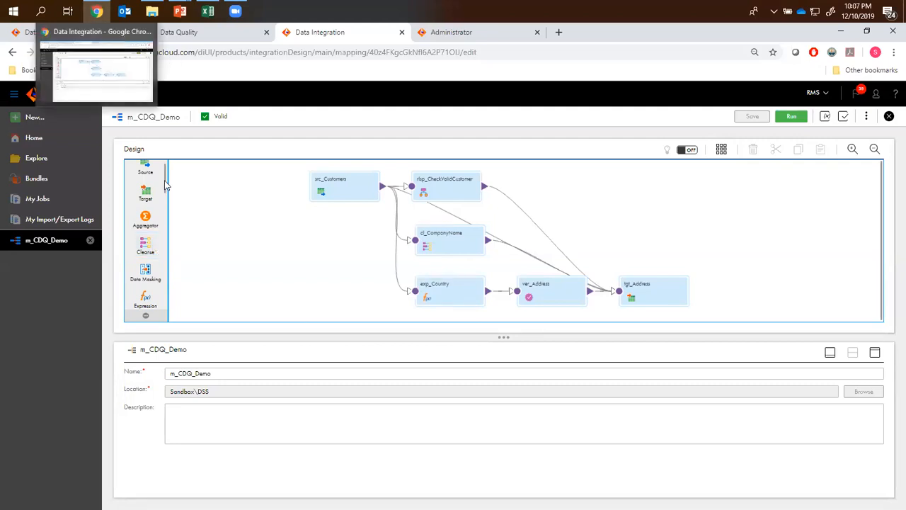
pyautogui.moveTo(165, 185); pyautogui.dragTo(162, 247)
pyautogui.scroll(-3, 152, 234)
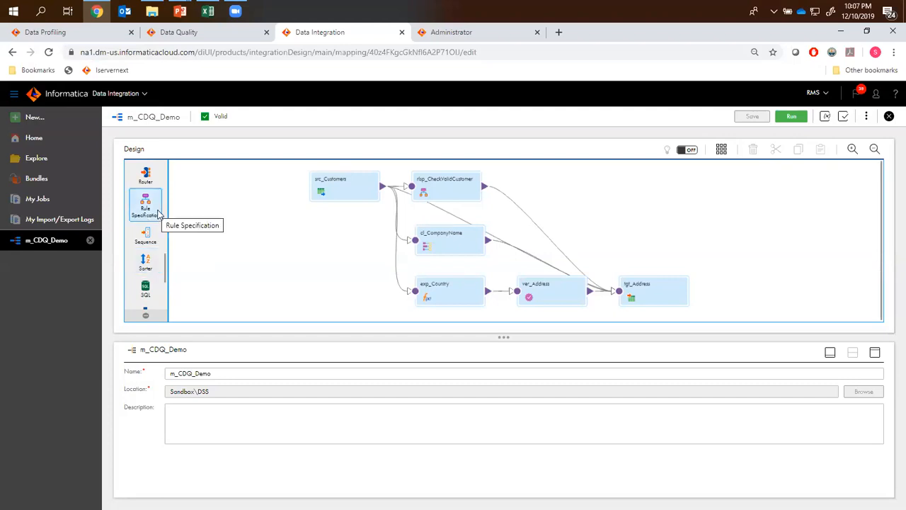
pyautogui.moveTo(167, 265); pyautogui.dragTo(168, 293)
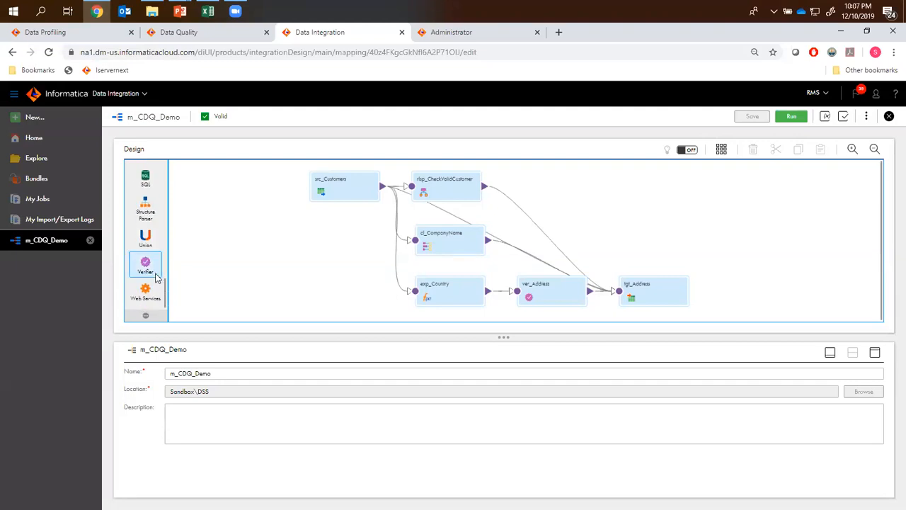
# Step: Review the rule specification used by rlsp_CheckValidCustomer and the field mappings of its in_CountryCode and in_Status inputs
pyautogui.click(435, 201)
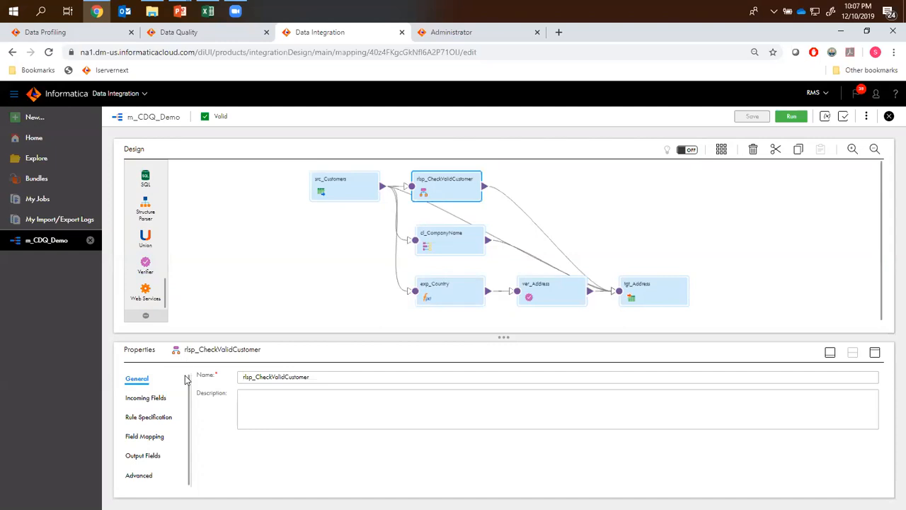
pyautogui.click(159, 416)
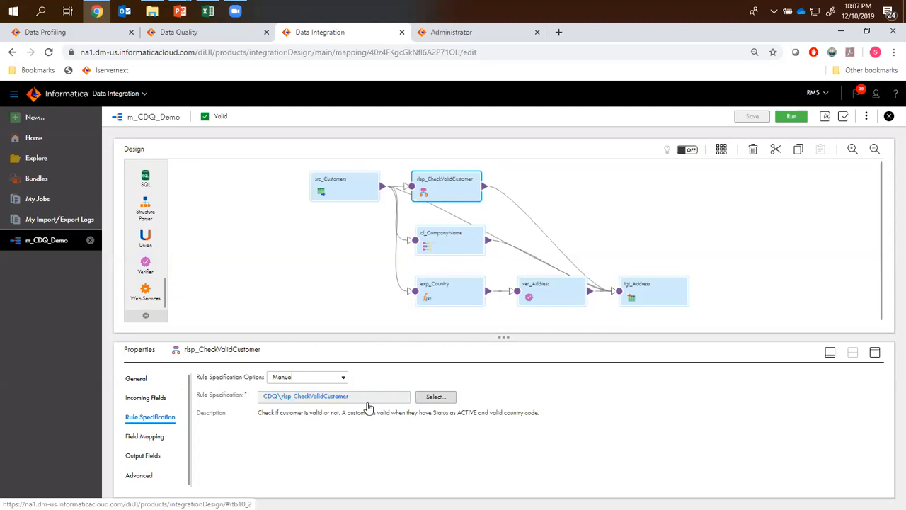
pyautogui.click(146, 438)
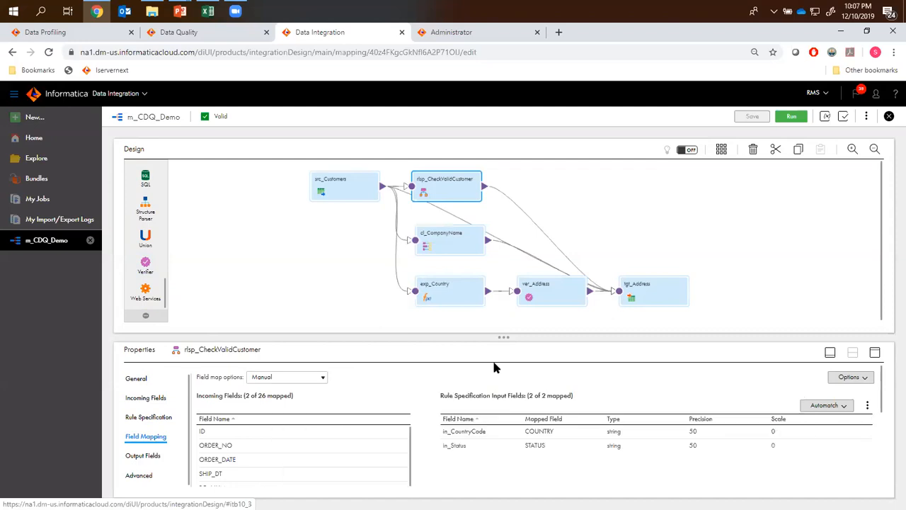
pyautogui.moveTo(502, 338); pyautogui.dragTo(500, 321)
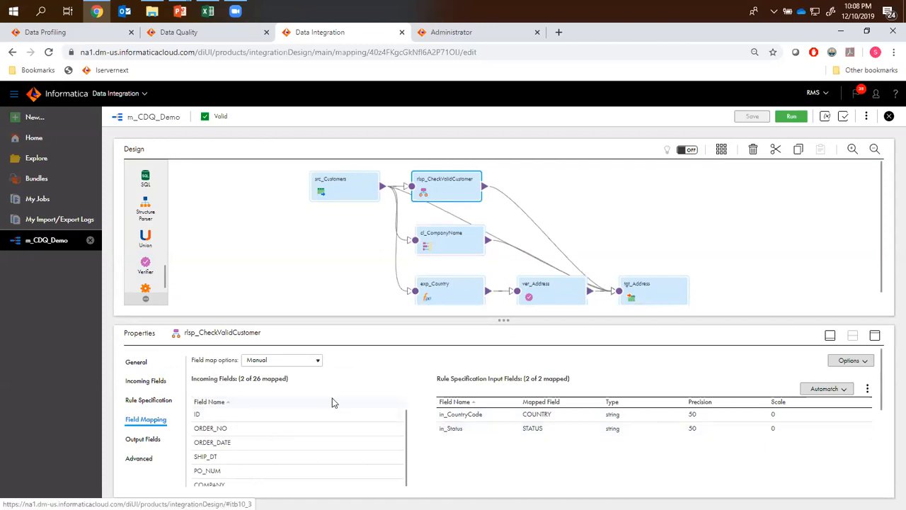
pyautogui.click(476, 419)
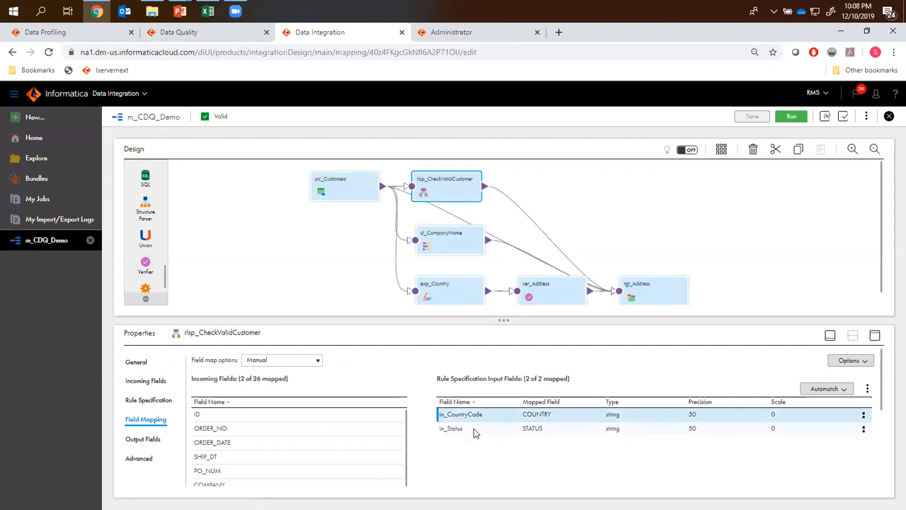
pyautogui.click(535, 429)
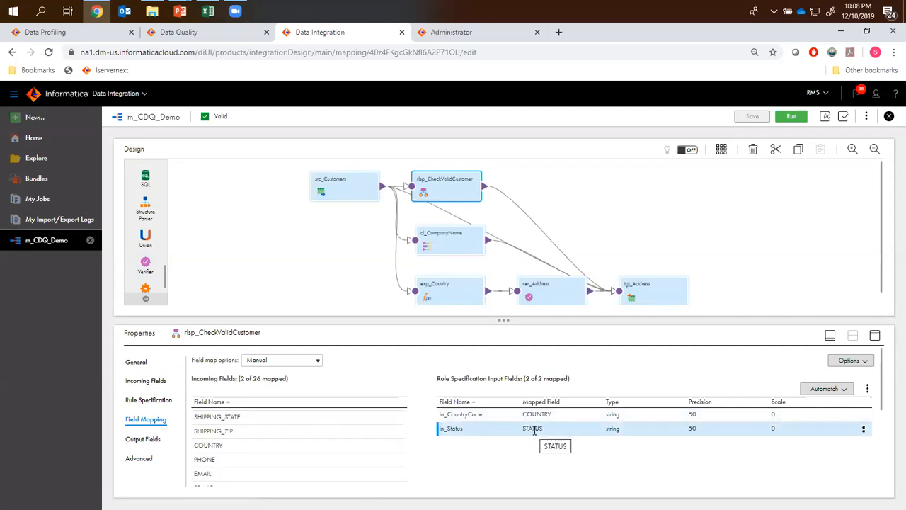
# Step: Review the output fields of the rlsp_CheckValidCustomer transformation
pyautogui.click(301, 265)
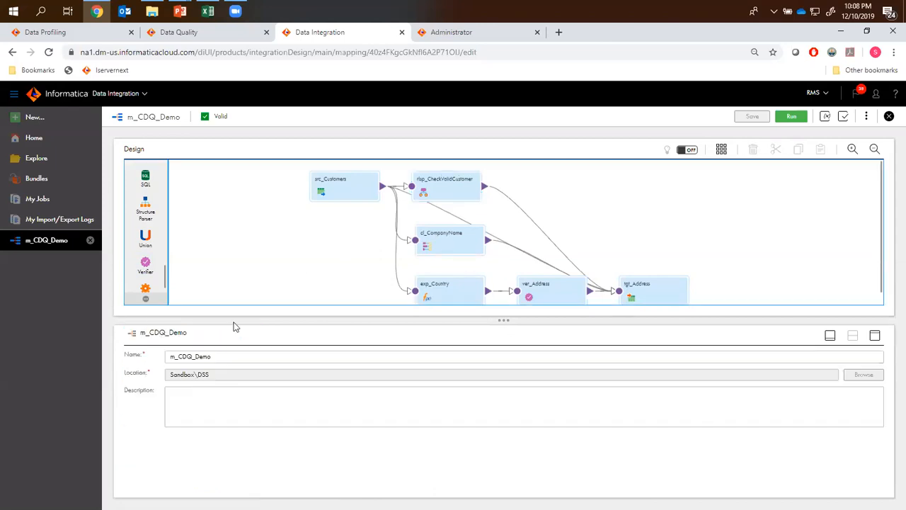
pyautogui.click(450, 187)
pyautogui.click(154, 435)
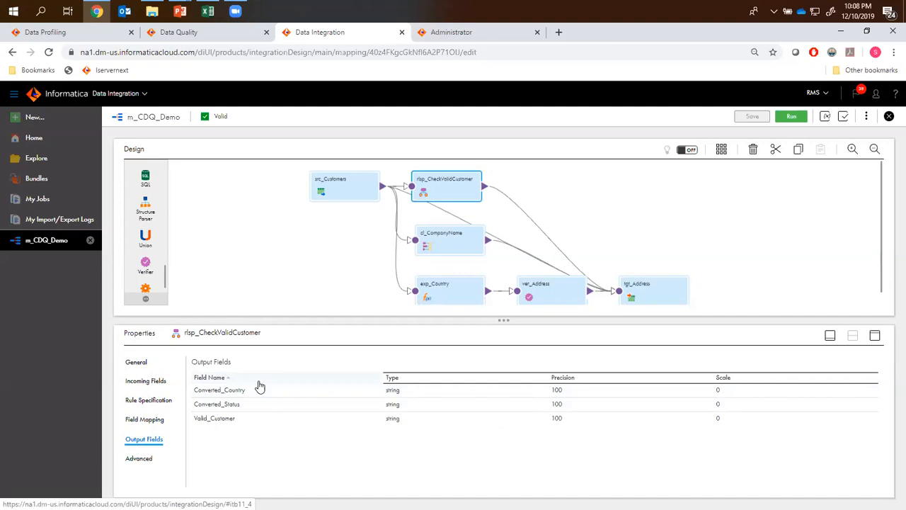
# Step: Review the cleanse asset, field mapping and output field of the cl_CompanyName transformation
pyautogui.click(445, 242)
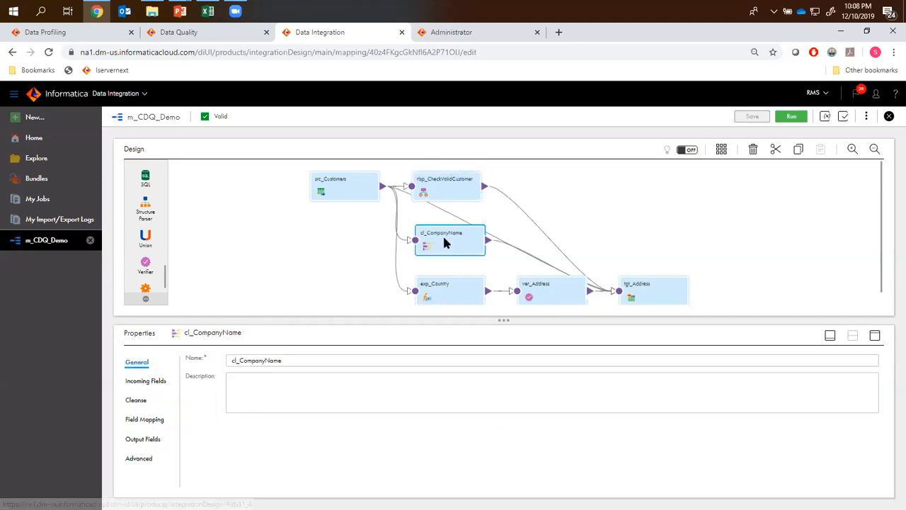
pyautogui.click(142, 401)
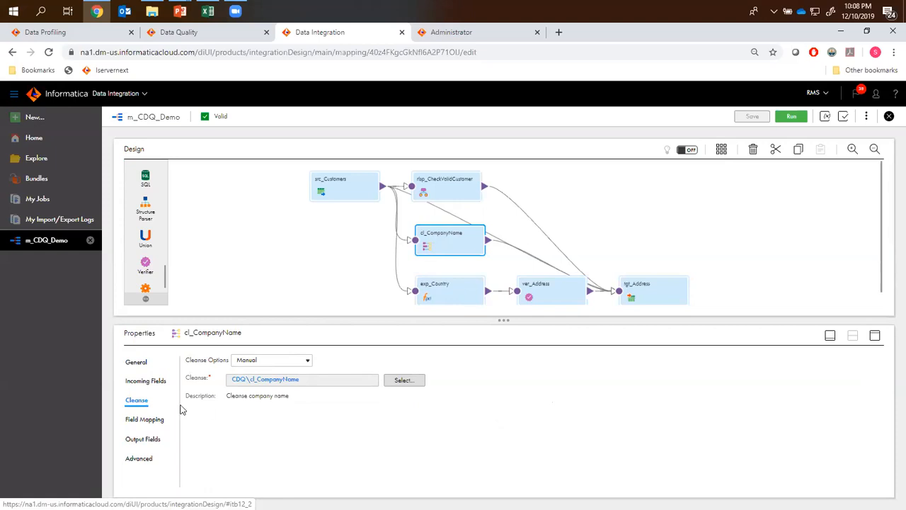
pyautogui.click(149, 420)
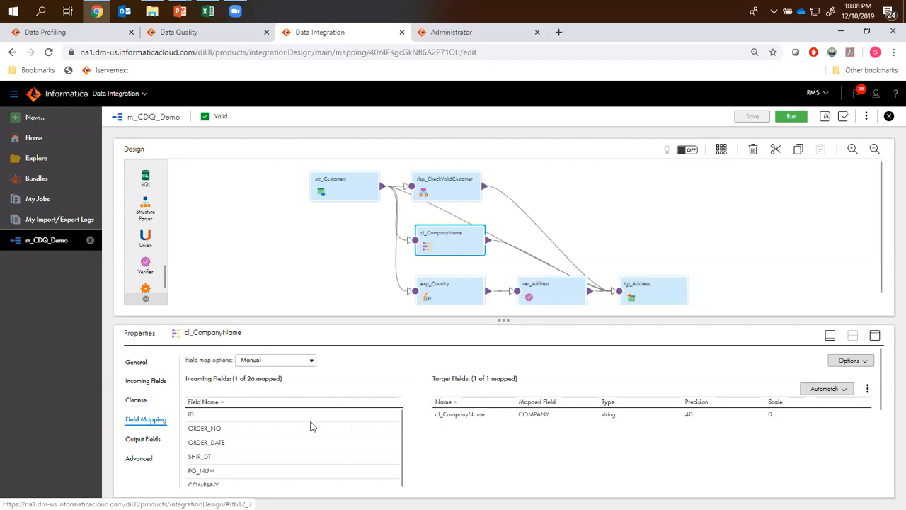
pyautogui.click(494, 418)
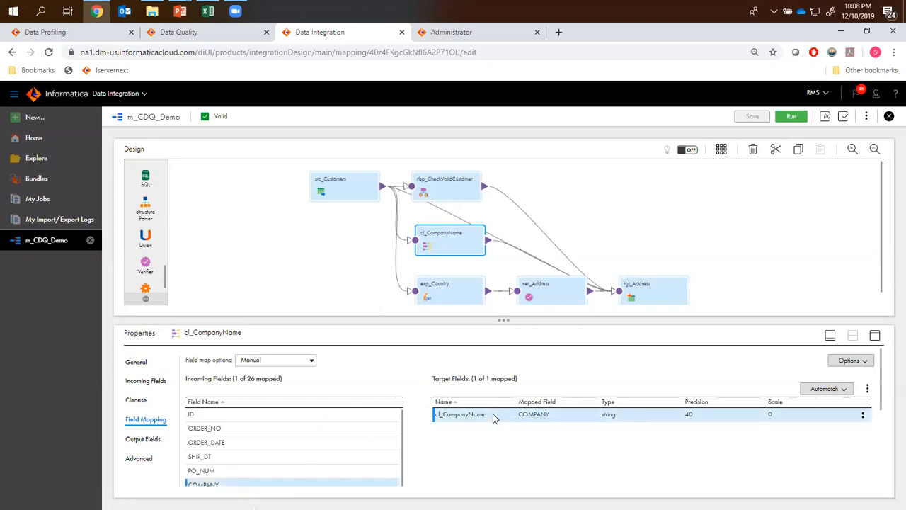
pyautogui.click(142, 439)
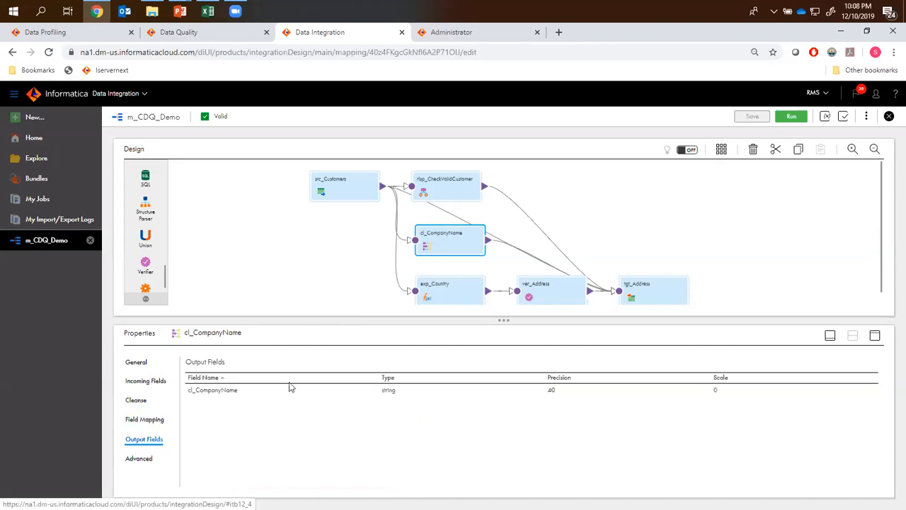
pyautogui.click(273, 390)
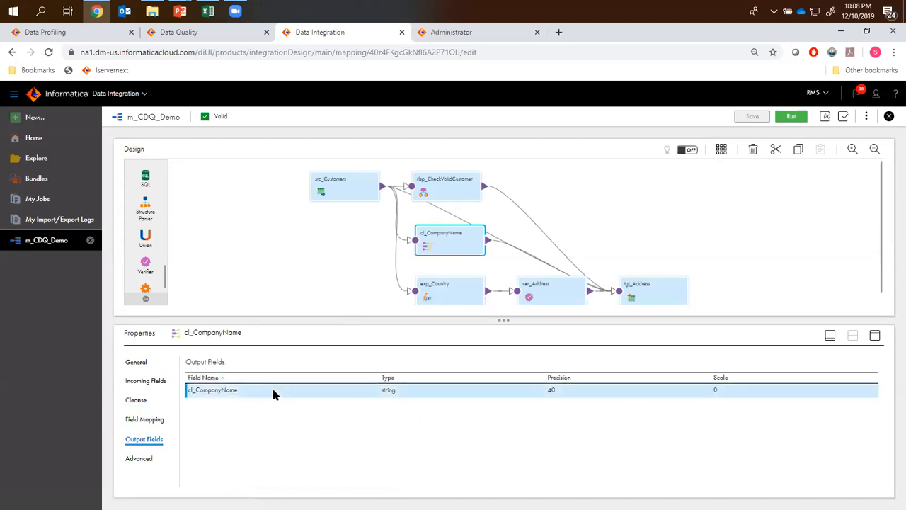
# Step: Review the verifier asset and the incoming-to-target field mapping of the ver_Address transformation
pyautogui.click(559, 290)
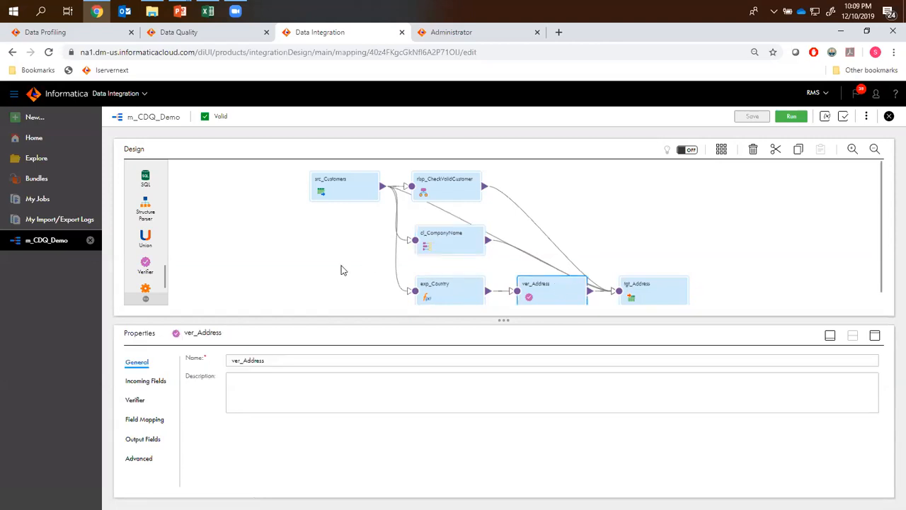
pyautogui.click(139, 400)
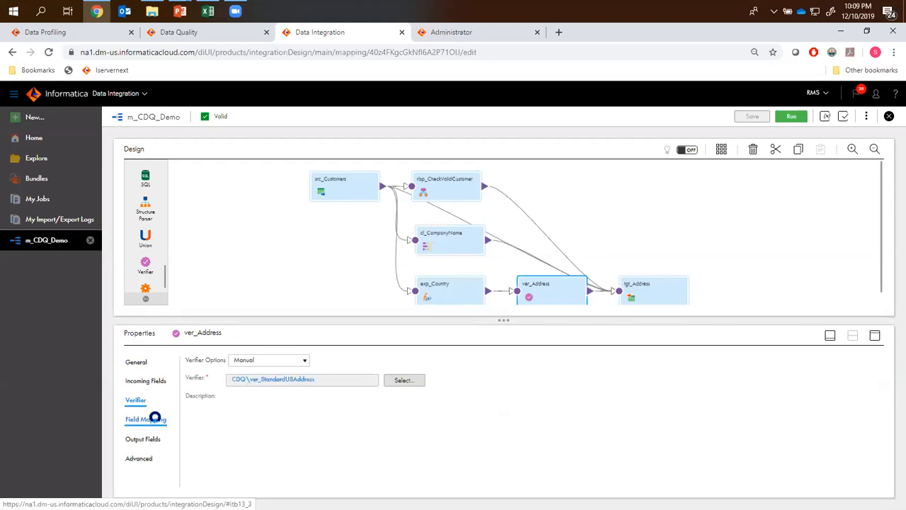
pyautogui.click(162, 420)
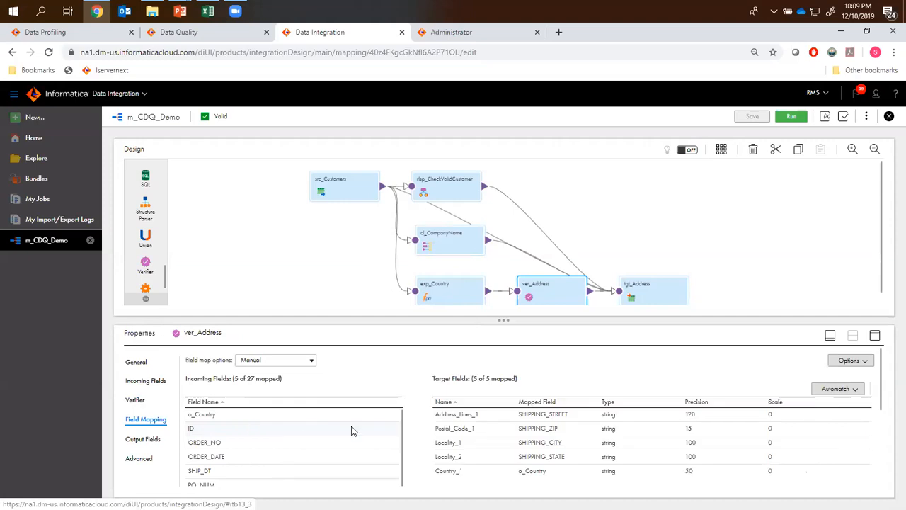
pyautogui.scroll(-1, 284, 441)
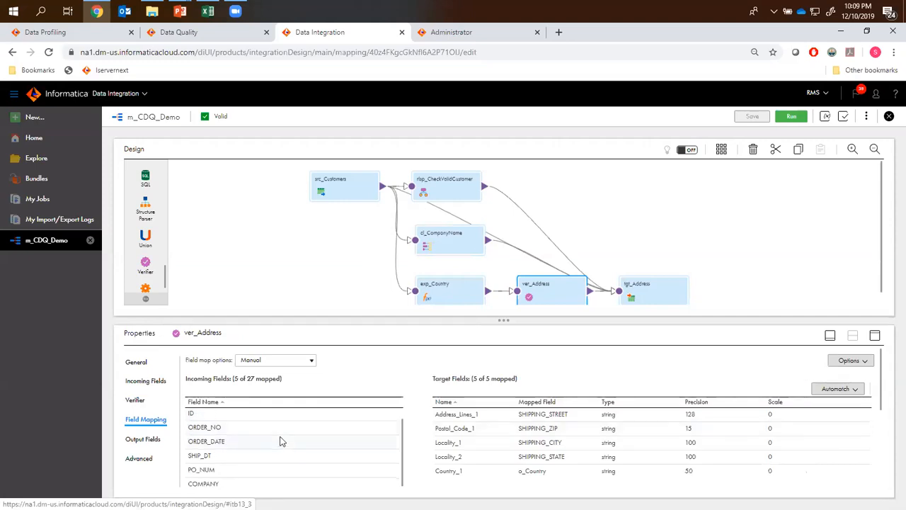
# Step: Switch to US_customers.csv in Excel and check the address columns from SHIPPING_STREET through COUNTRY
pyautogui.click(208, 11)
pyautogui.click(386, 270)
pyautogui.hotkey('ctrl', 'Home')
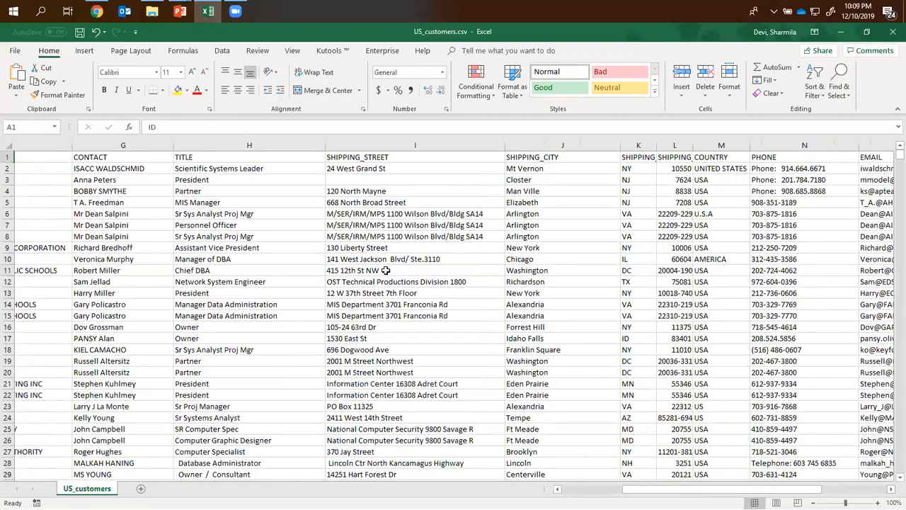
pyautogui.click(705, 157)
pyautogui.press('Right')
pyautogui.press('Right')
pyautogui.press('Right')
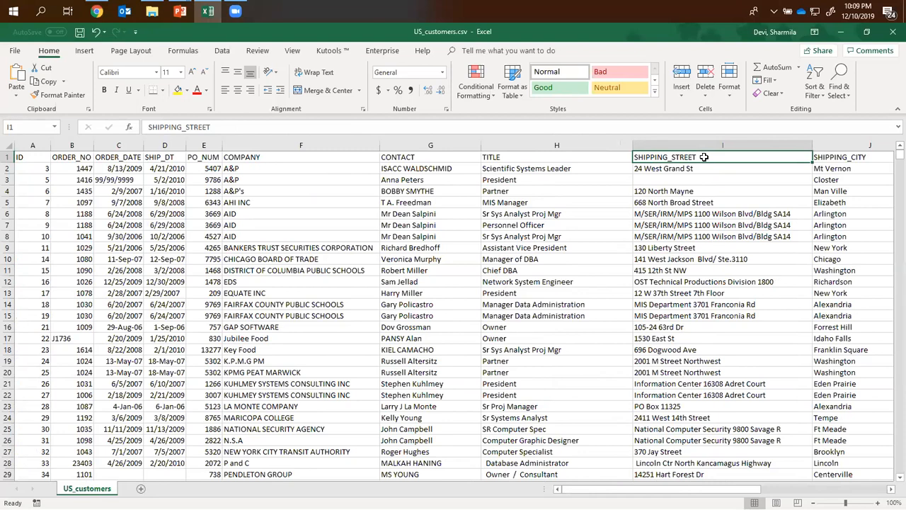
pyautogui.press('Right')
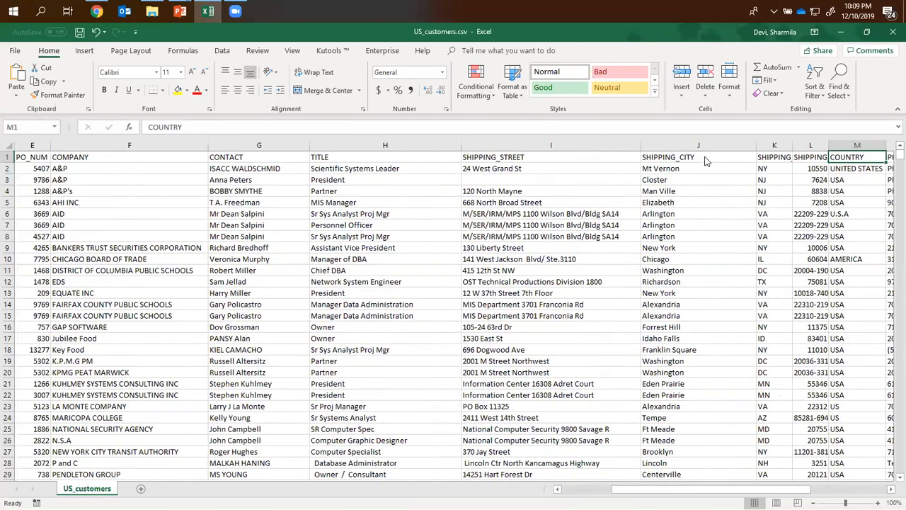
# Step: Return to the mapping in Data Integration and review ver_Address's output fields, including the geo-coordinates and Match_Percentage
pyautogui.hotkey('alt', 'Tab')
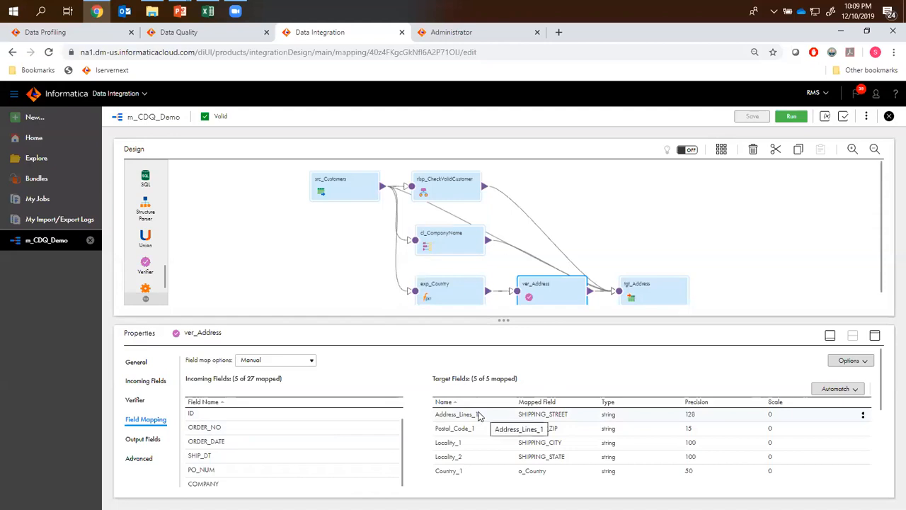
pyautogui.click(144, 439)
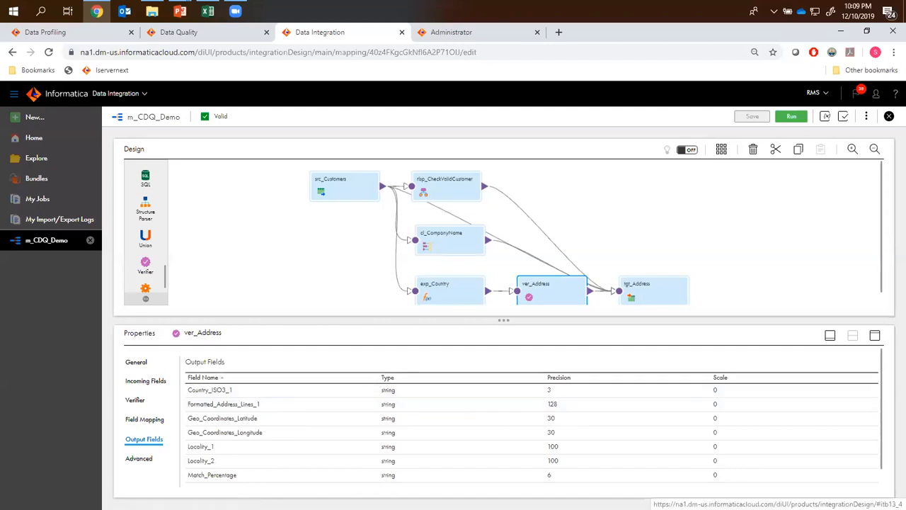
pyautogui.click(278, 424)
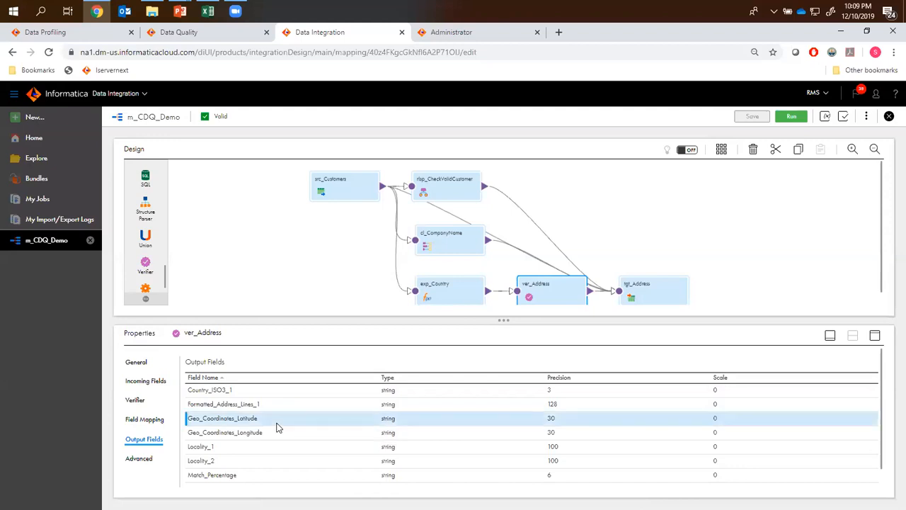
pyautogui.press('Down')
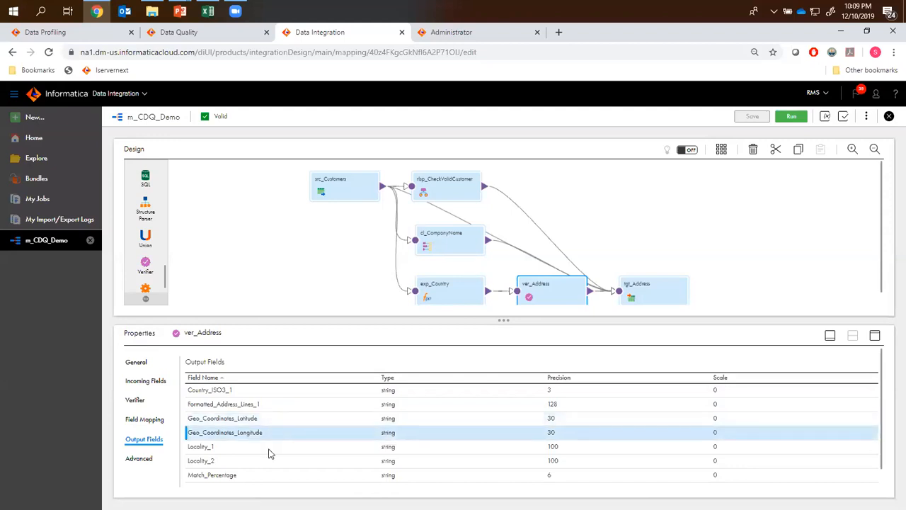
pyautogui.click(263, 476)
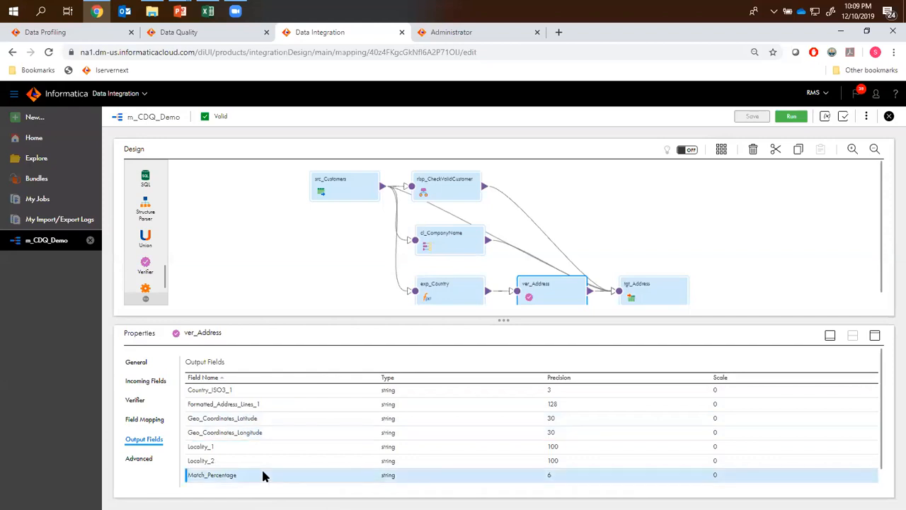
pyautogui.click(645, 224)
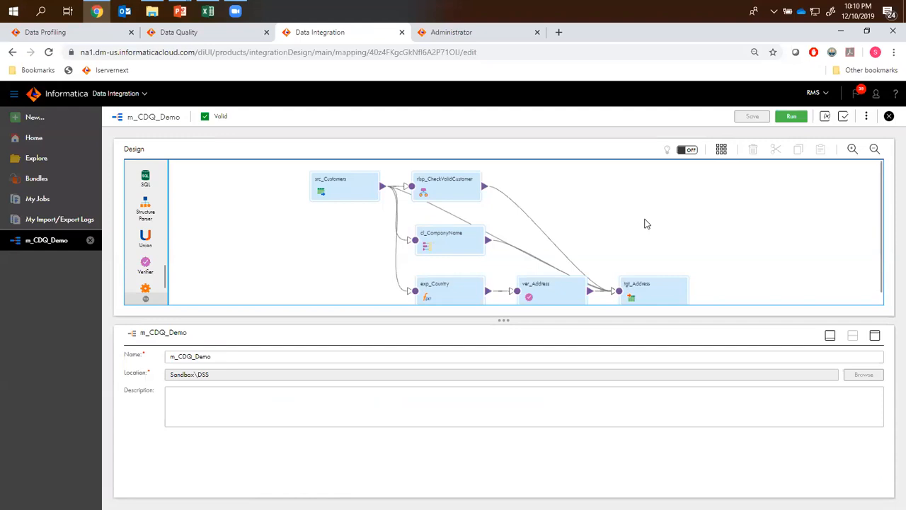
# Step: Switch to the running PowerPoint slide show and advance from the Demo slide to The Data Quality Process
pyautogui.moveTo(181, 19)
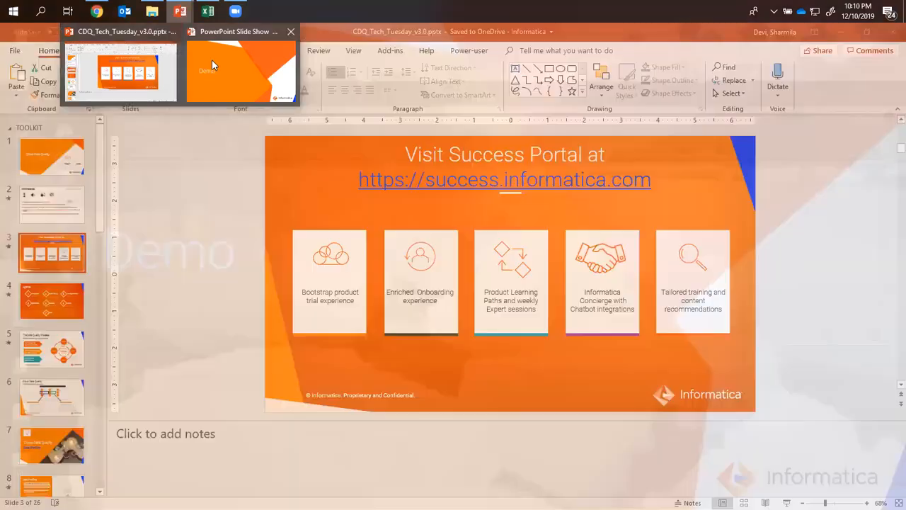
pyautogui.click(212, 60)
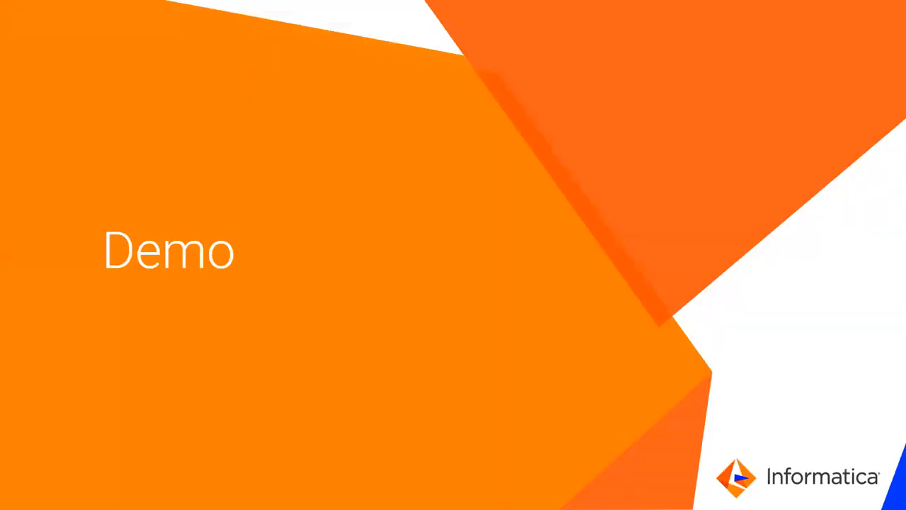
pyautogui.press('Right')
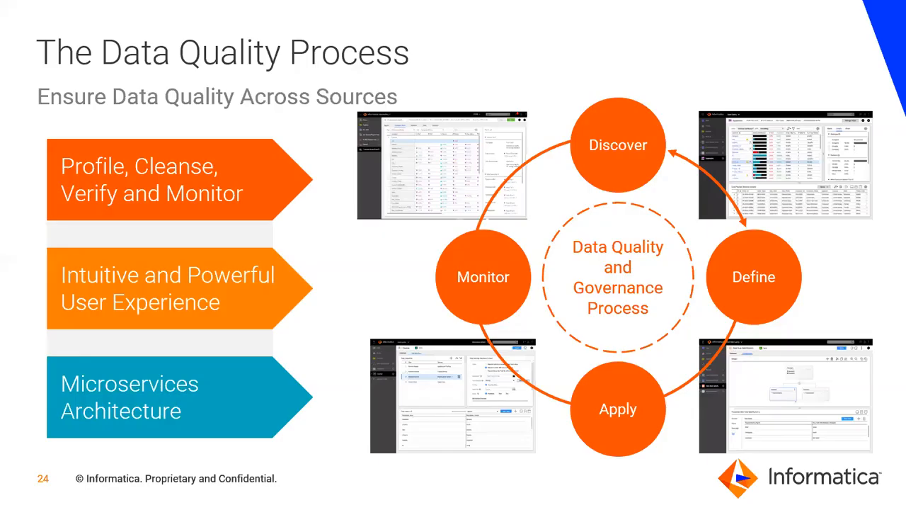